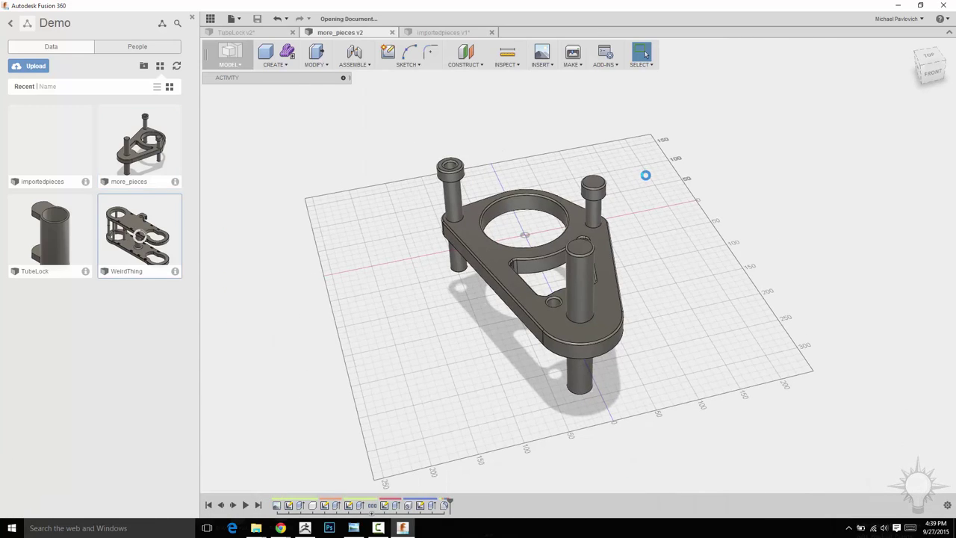
- Insert the more_pieces design into the WeirdThing assembly and accept its default placement
scroll(714, 164, "down", 2)
middle_click_drag(680, 164, 675, 172, "shift")
right_click(145, 158)
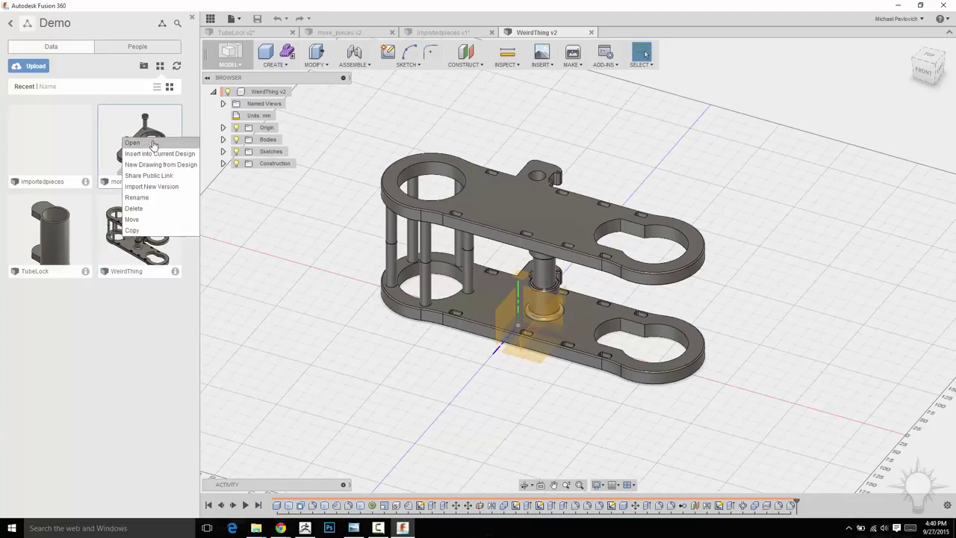
left_click(151, 156)
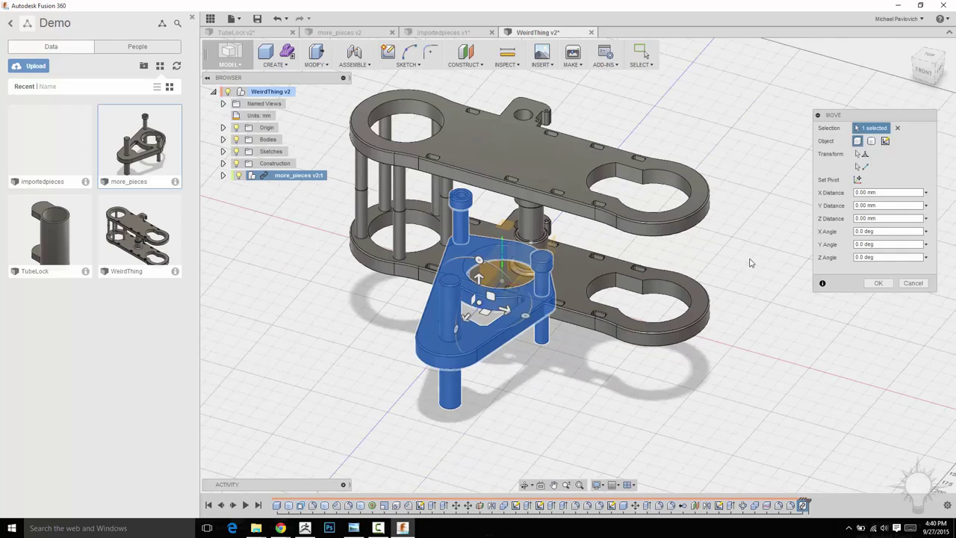
mouse_move(751, 264)
middle_mouse_down("shift")
mouse_move(770, 269)
mouse_move(769, 253)
mouse_move(746, 260)
middle_mouse_up("shift")
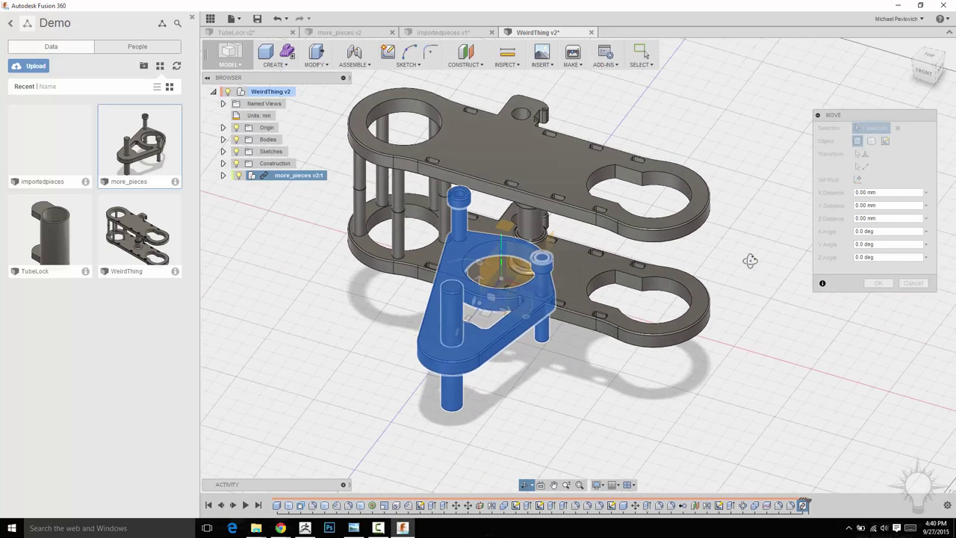
left_click(878, 283)
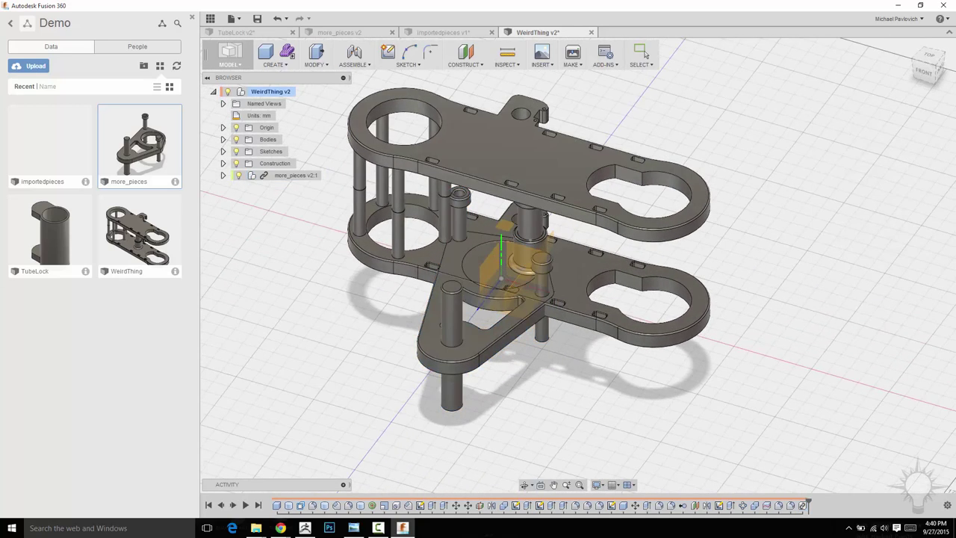
- Try to insert the TubeLock design into the WeirdThing assembly
right_click(52, 226)
left_click(77, 243)
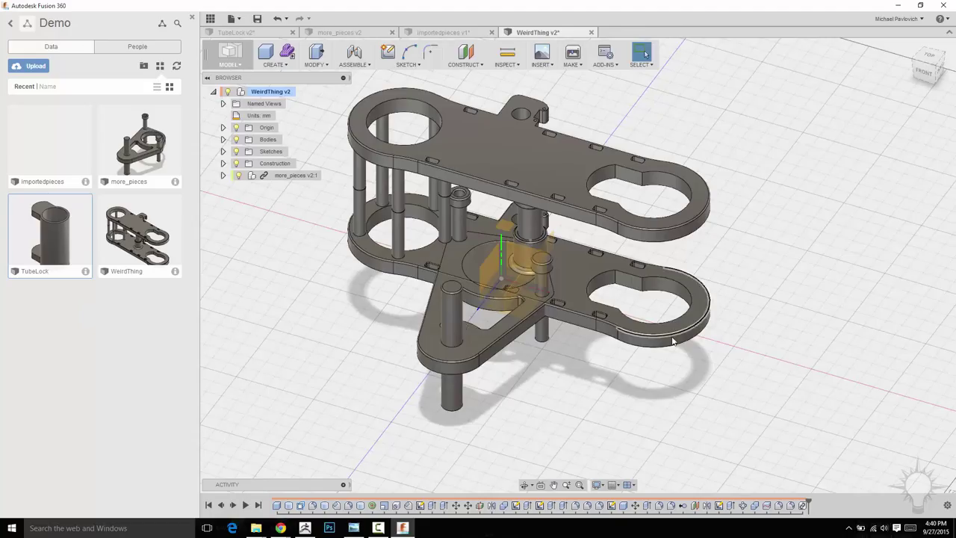
middle_click_drag(676, 314, 842, 396, "shift")
middle_click_drag(739, 405, 675, 255, "shift")
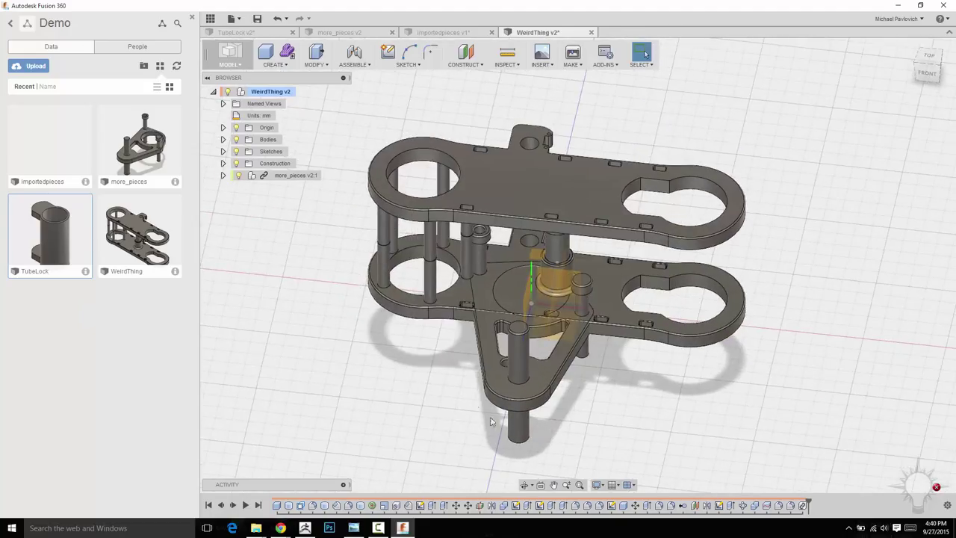
- Move the inserted more_pieces component 225 mm along X
left_click(287, 177)
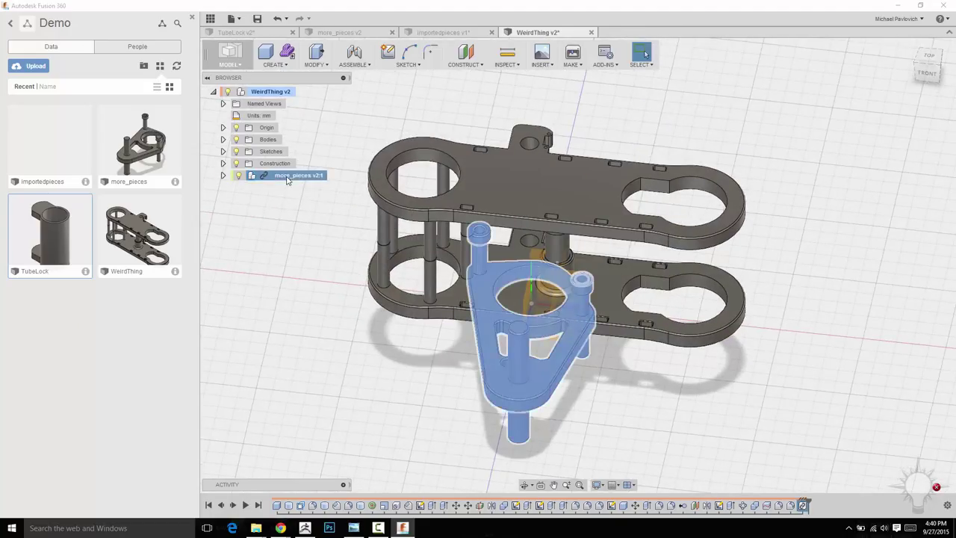
right_click(287, 177)
left_click(299, 250)
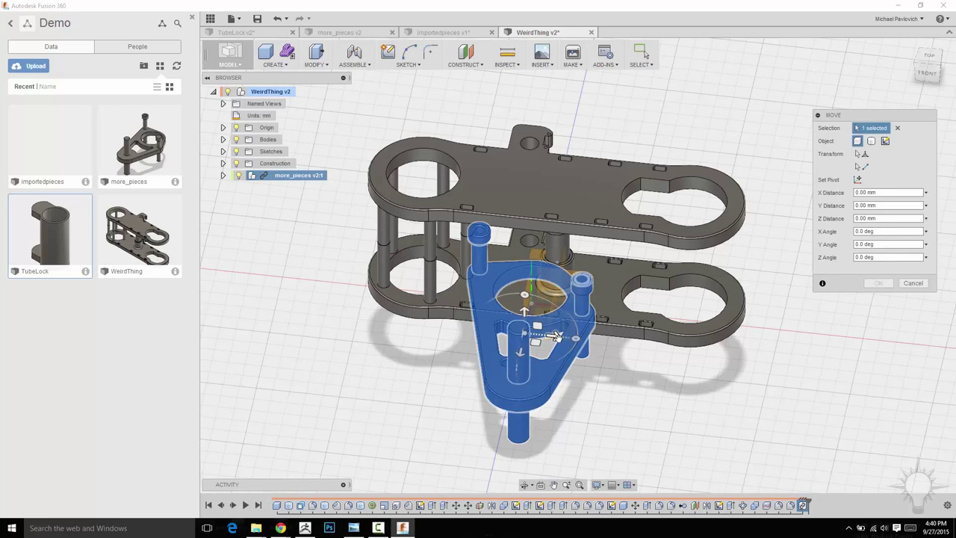
left_click_drag(557, 336, 704, 349)
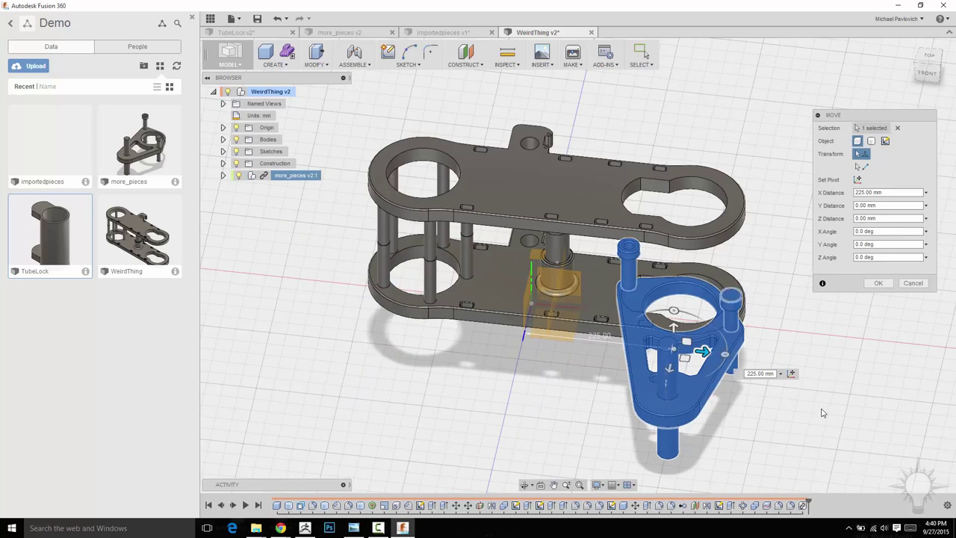
middle_click_drag(822, 412, 488, 308, "shift")
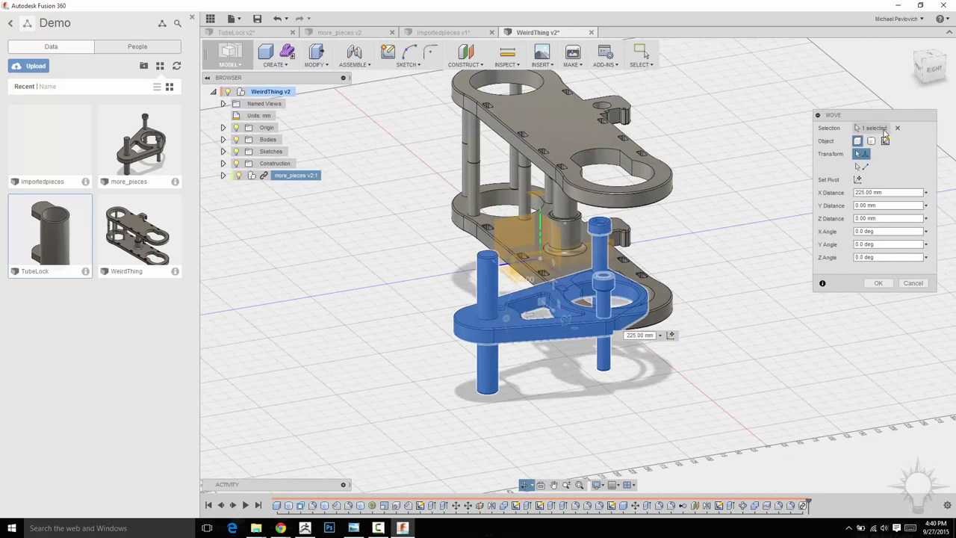
- Shift more_pieces 25.949 mm in Y and -38.552 mm in Z, and hide its small_tube, smallertubel and smallertuber components
left_click(934, 71)
left_click_drag(536, 303, 551, 269)
middle_click_drag(551, 269, 236, 220, "shift")
left_click(223, 174)
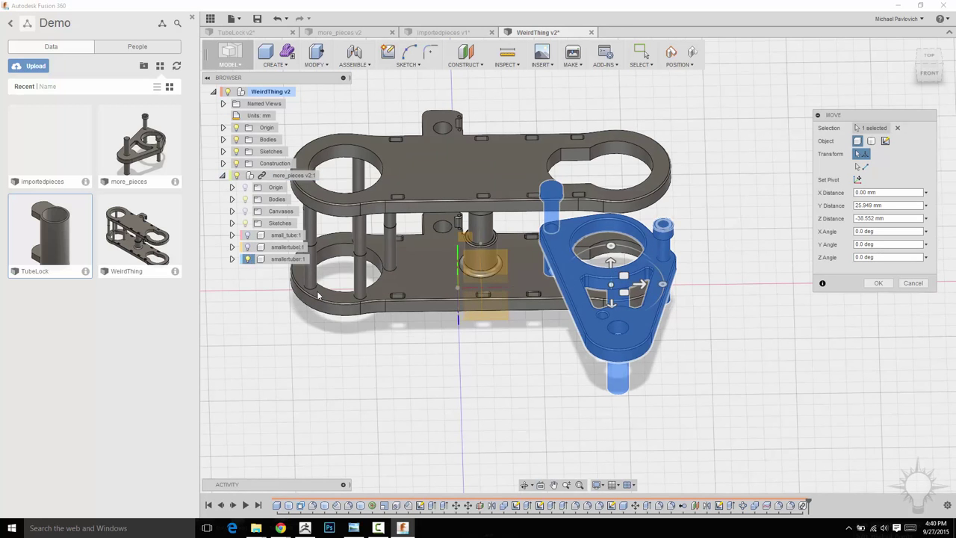
middle_click_drag(782, 342, 496, 338, "shift")
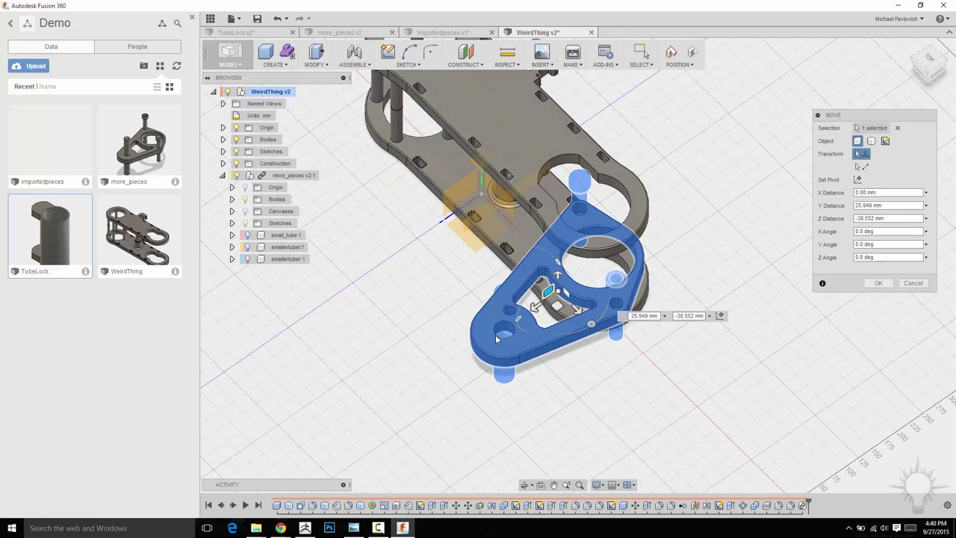
- Rotate more_pieces in plan and shift it 53.793 mm in X and 42.729 mm in Z, placing its ring over the plate's end opening
left_click_drag(592, 324, 652, 316)
left_click_drag(570, 302, 607, 332)
left_click(924, 65)
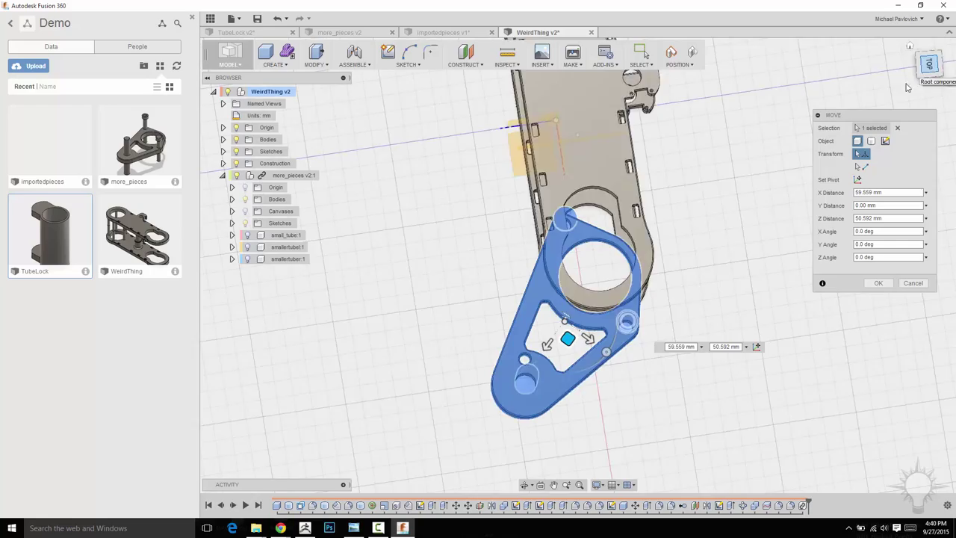
double_click(929, 88)
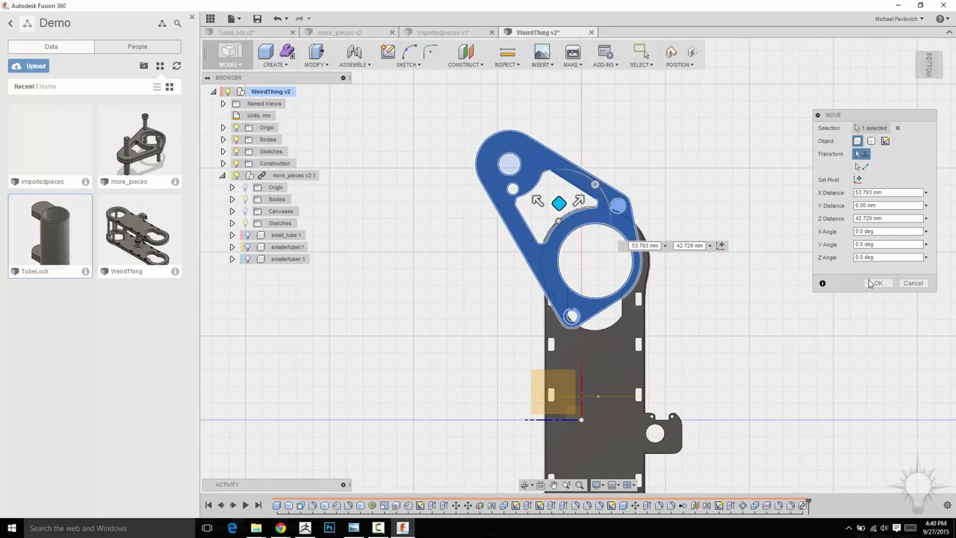
key("Return")
middle_click_drag(693, 227, 736, 221, "shift")
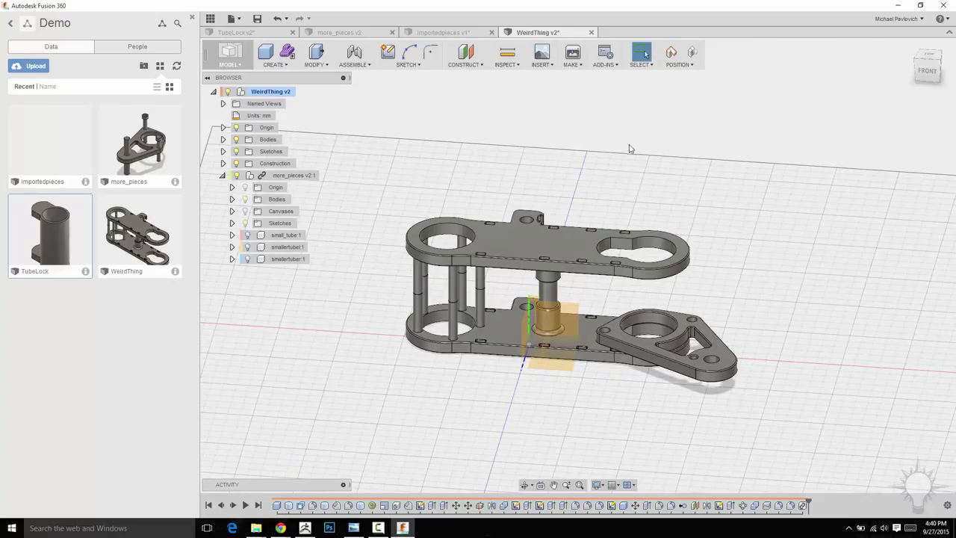
- Start inserting a McMaster-Carr component and browse through socket cap screws to Stainless Steel Button-Head Socket Cap Screws
left_click(553, 67)
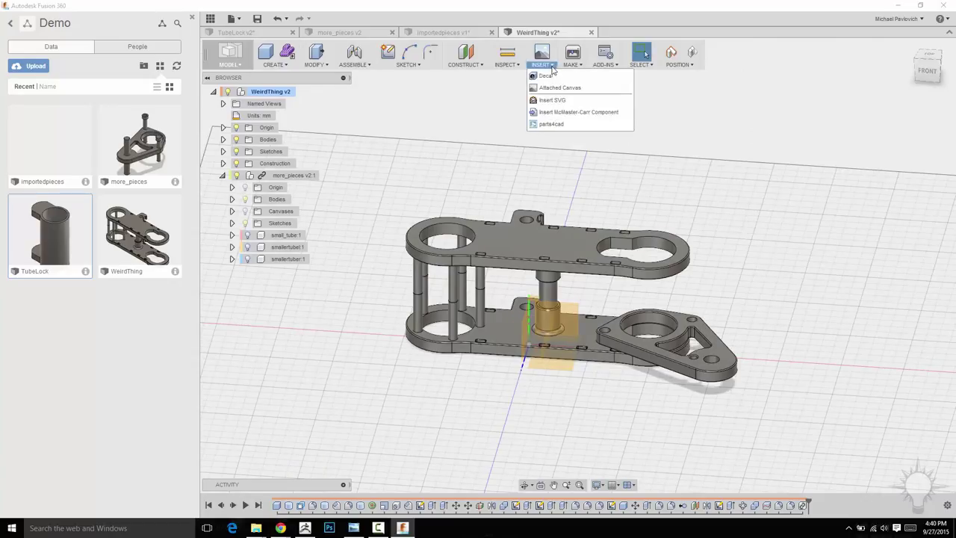
left_click(561, 114)
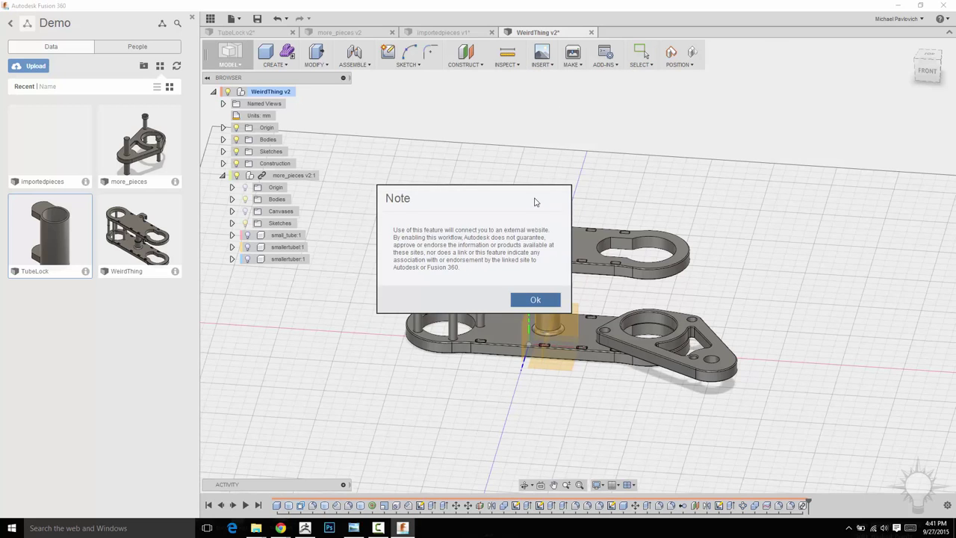
left_click(525, 303)
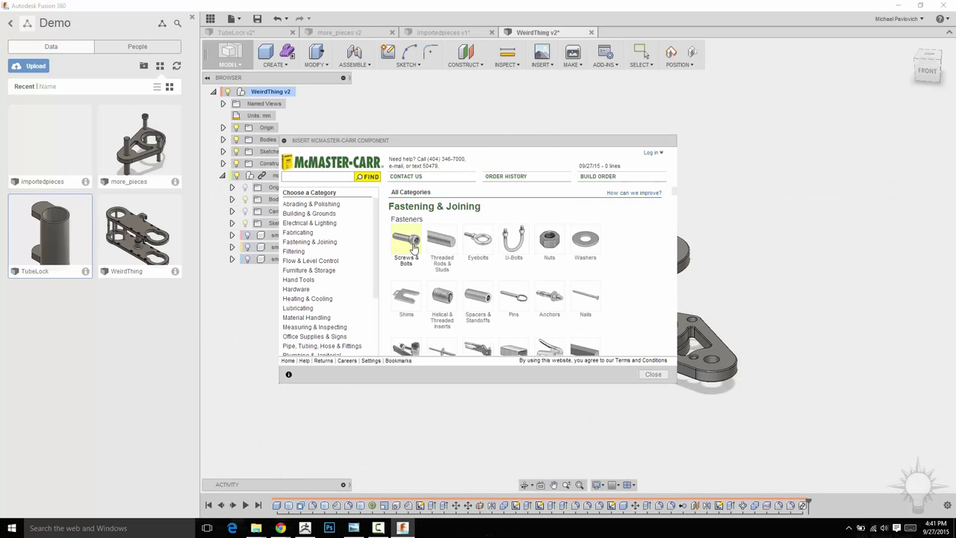
left_click(407, 243)
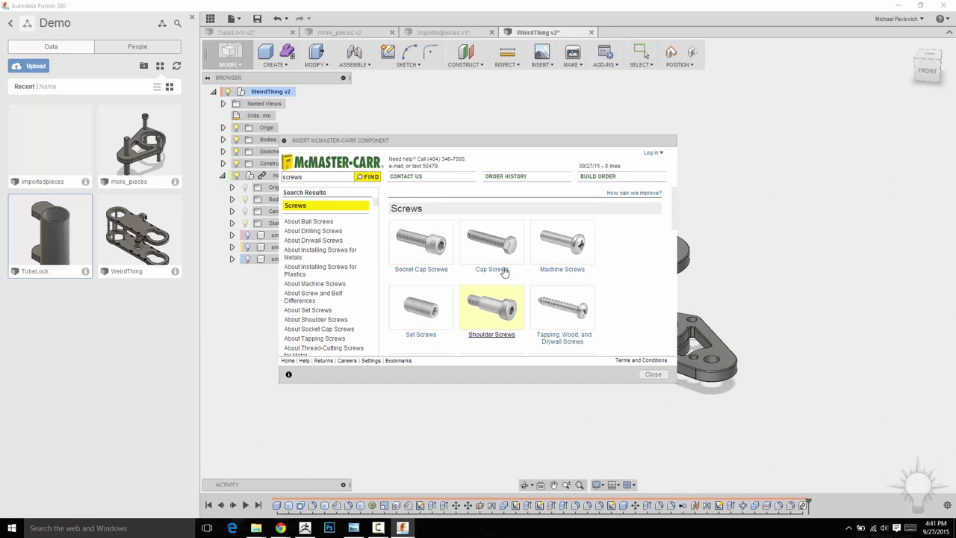
left_click(436, 244)
scroll(515, 280, "down", 5)
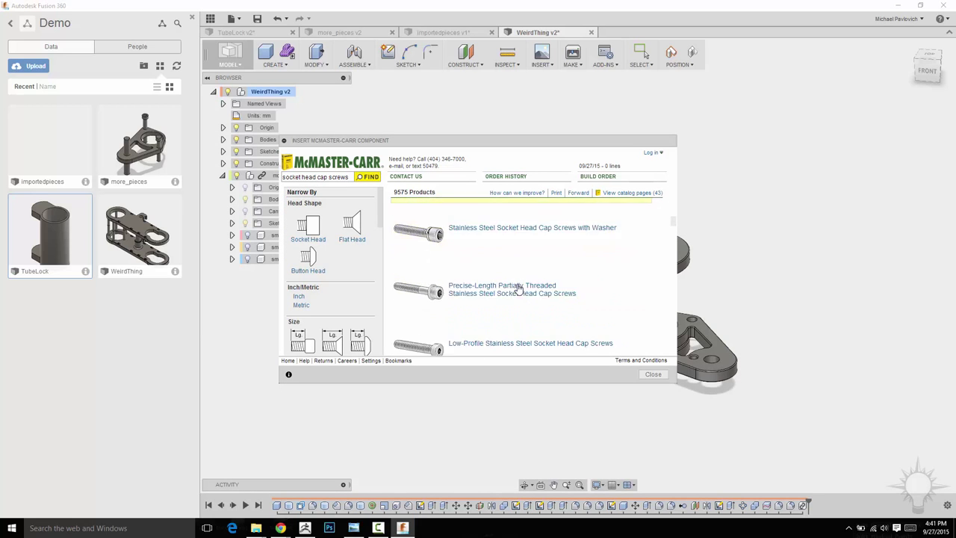
scroll(517, 291, "down", 10)
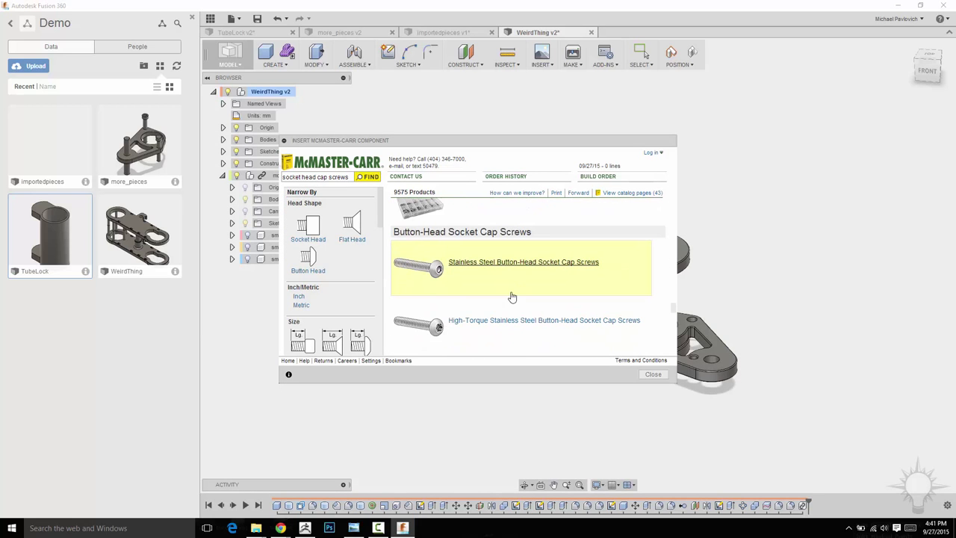
left_click(498, 266)
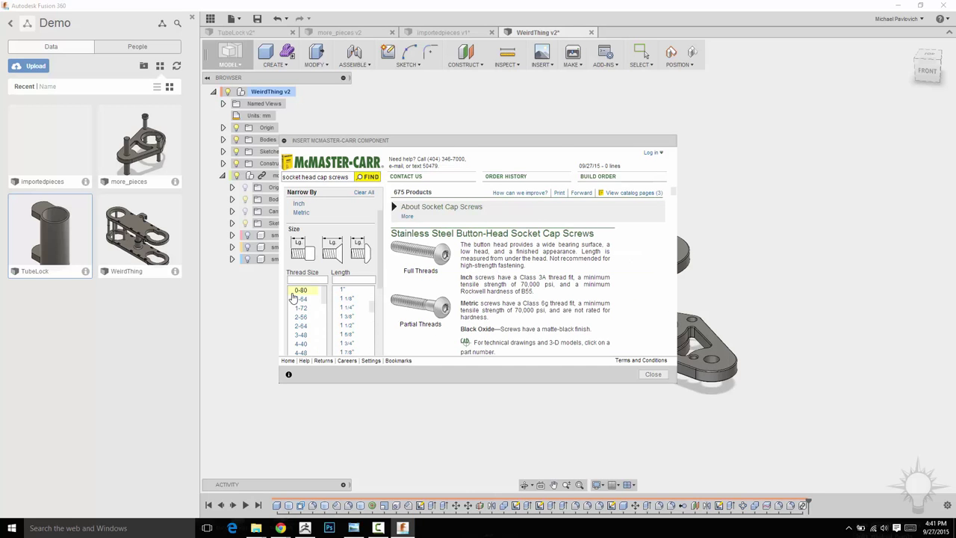
- Choose Type 316 stainless screw 98164A422, 0-80 thread and 1/4" long, and insert it as a 3-D STEP model
scroll(519, 289, "down", 2)
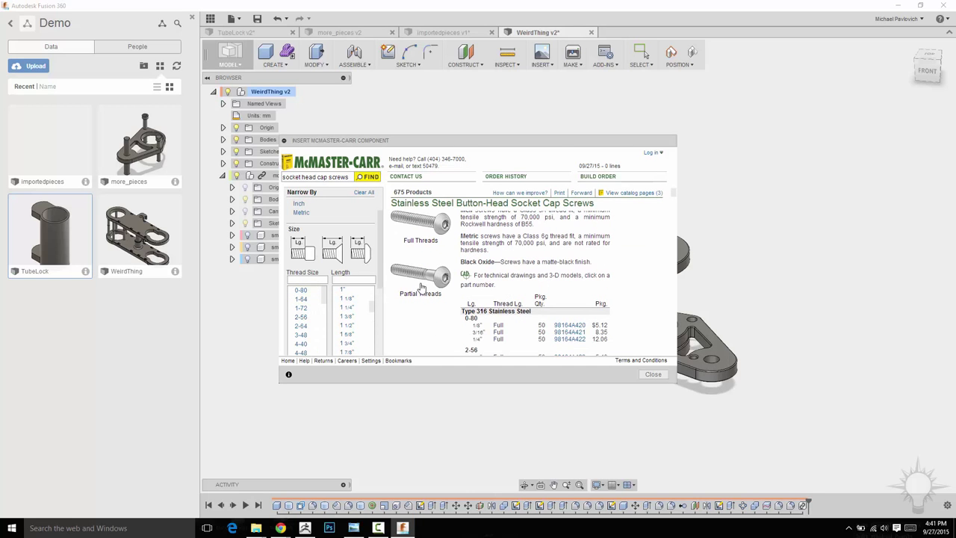
scroll(555, 272, "down", 1)
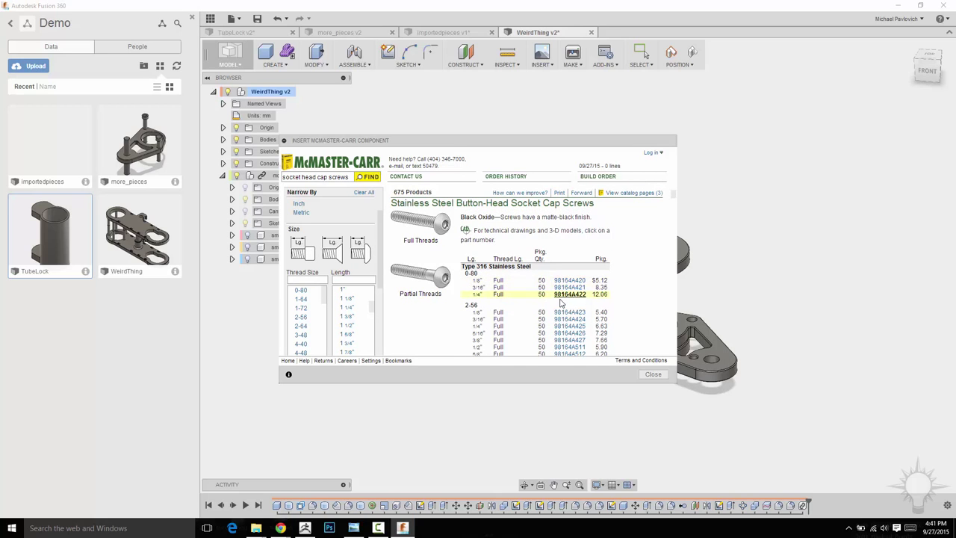
left_click(565, 295)
left_click(492, 308)
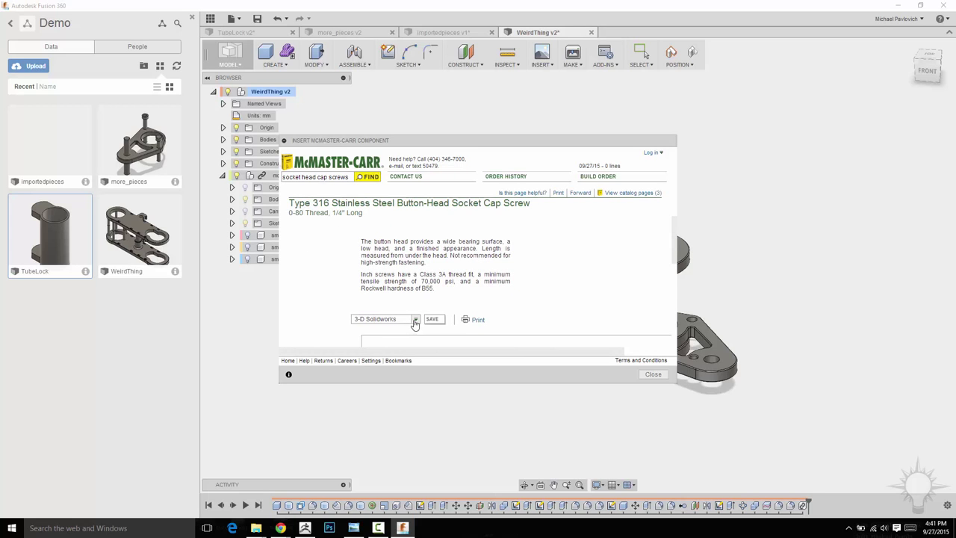
scroll(396, 321, "down", 3)
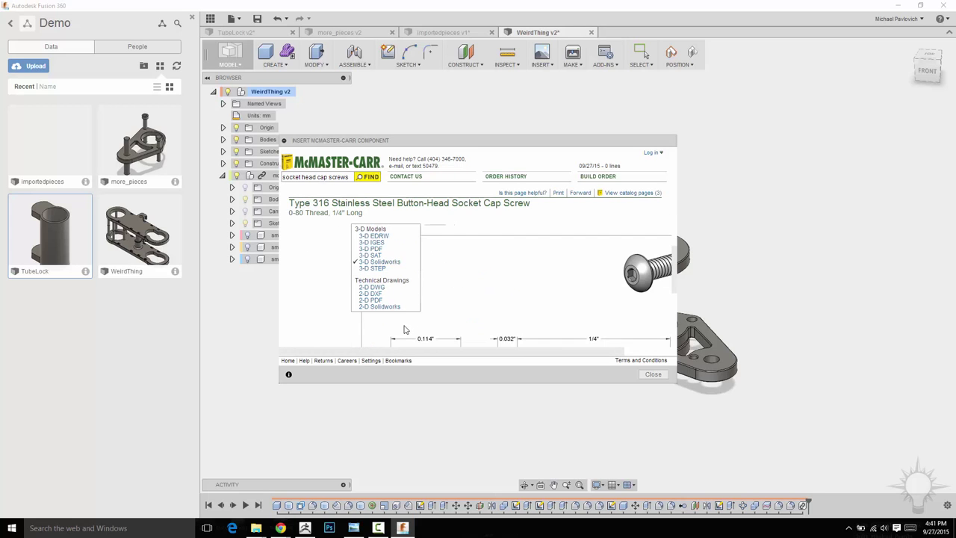
left_click(371, 269)
scroll(479, 262, "up", 3)
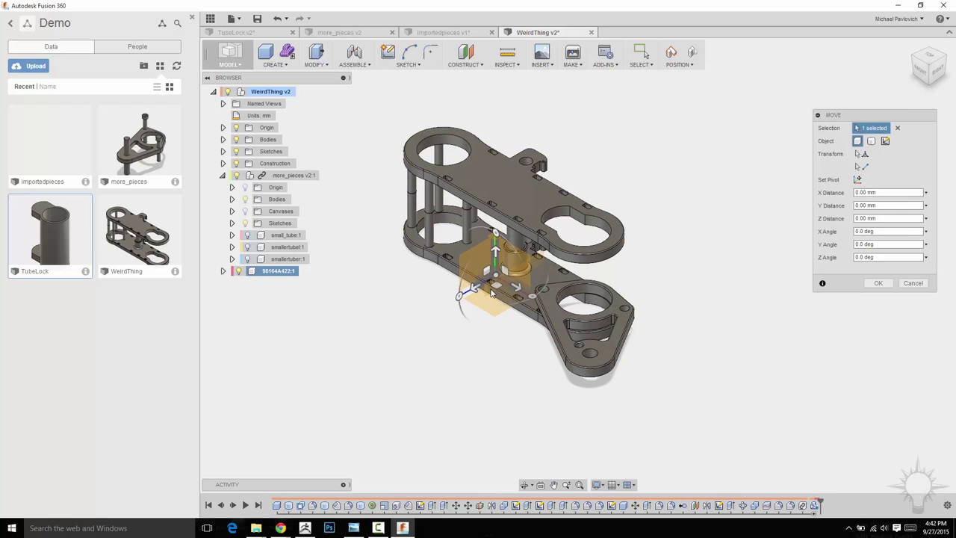
- Move the inserted screw 200 mm along Z, clear of the assembly
left_click_drag(472, 288, 401, 324)
scroll(417, 336, "up", 5)
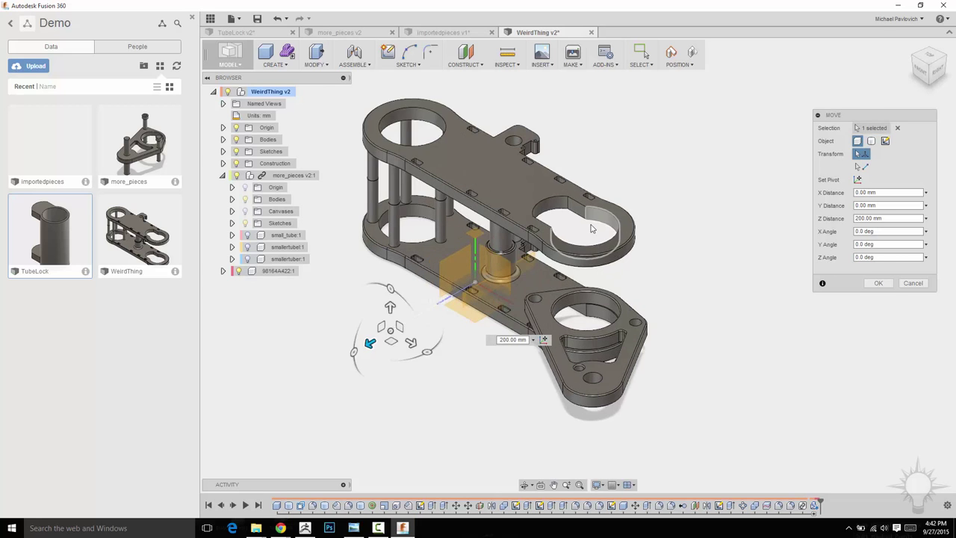
scroll(417, 336, "down", 15)
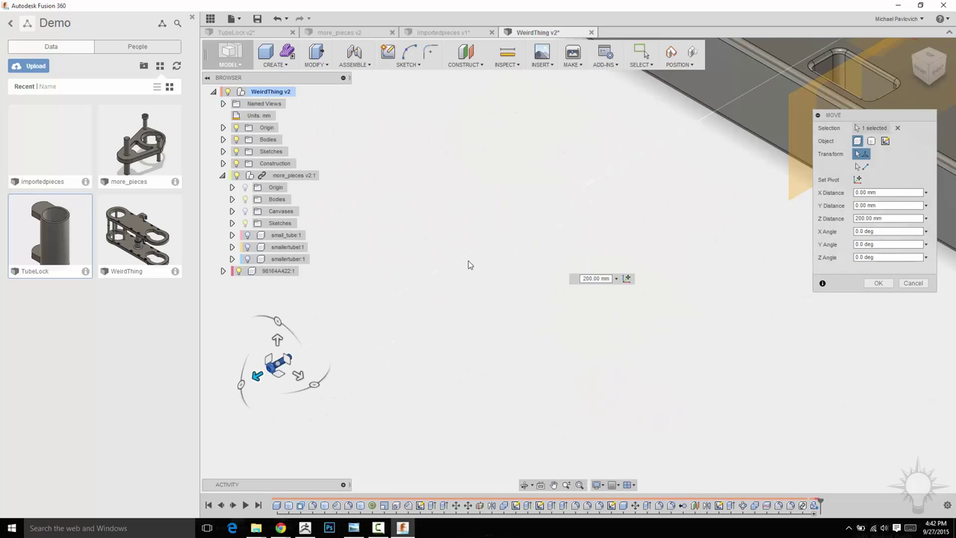
middle_click_drag(515, 239, 485, 251)
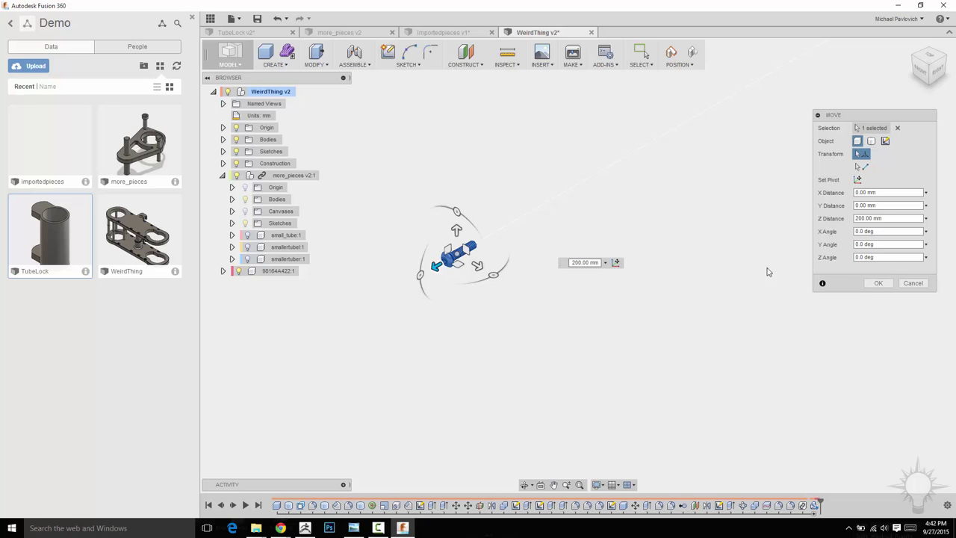
scroll(723, 271, "down", 5)
middle_click_drag(690, 207, 496, 273)
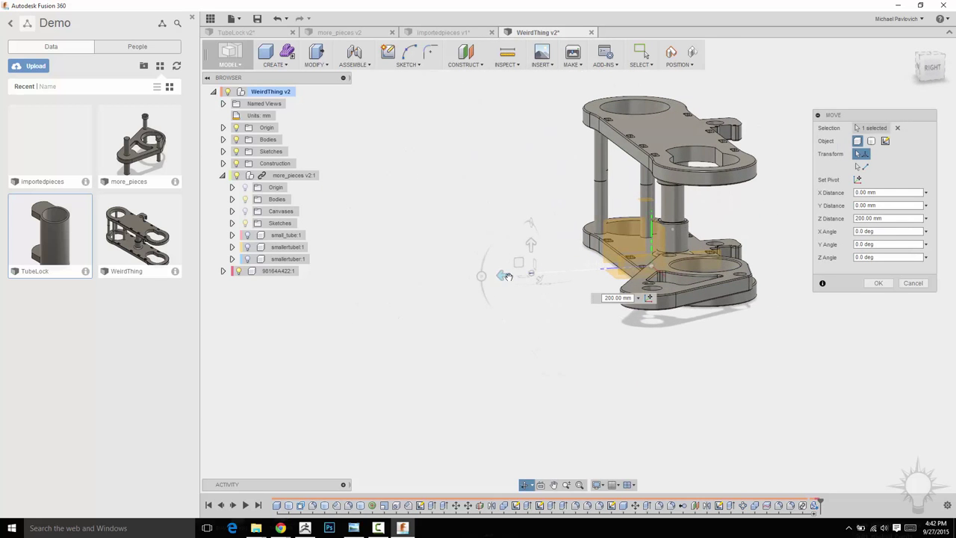
- Rotate the screw -90° about X and shift it 344.072 mm in X and 94.204 mm in Y, over more_pieces' small hole
left_click_drag(478, 275, 531, 222)
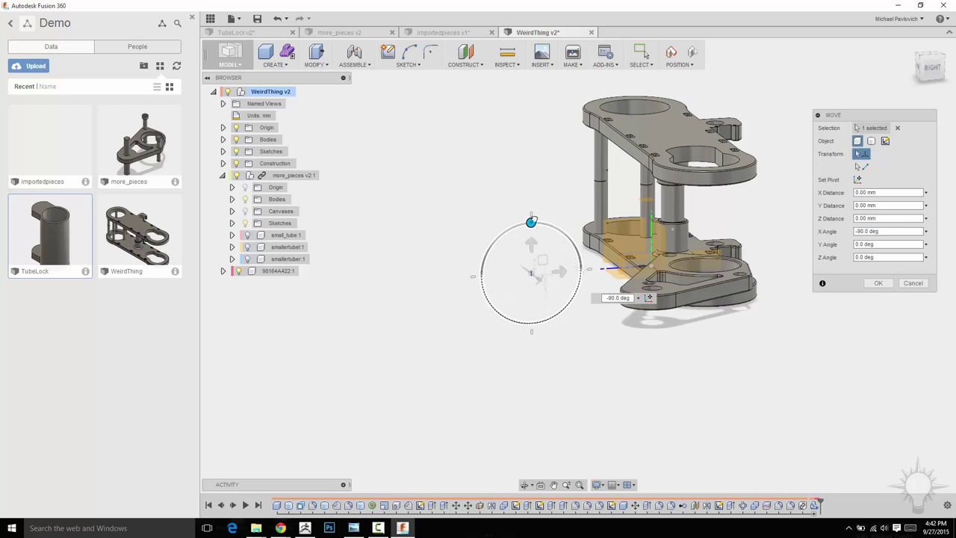
middle_click_drag(446, 267, 478, 289, "shift")
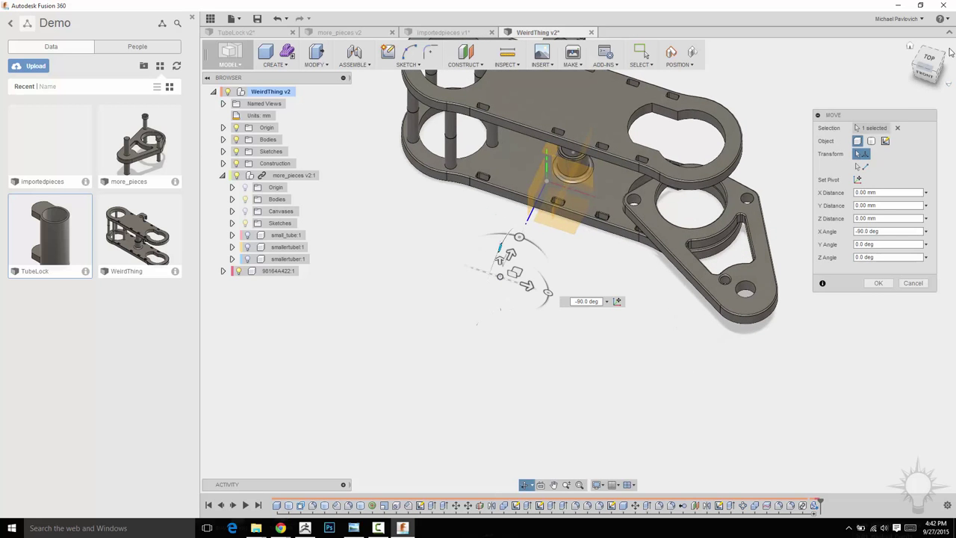
left_click(929, 59)
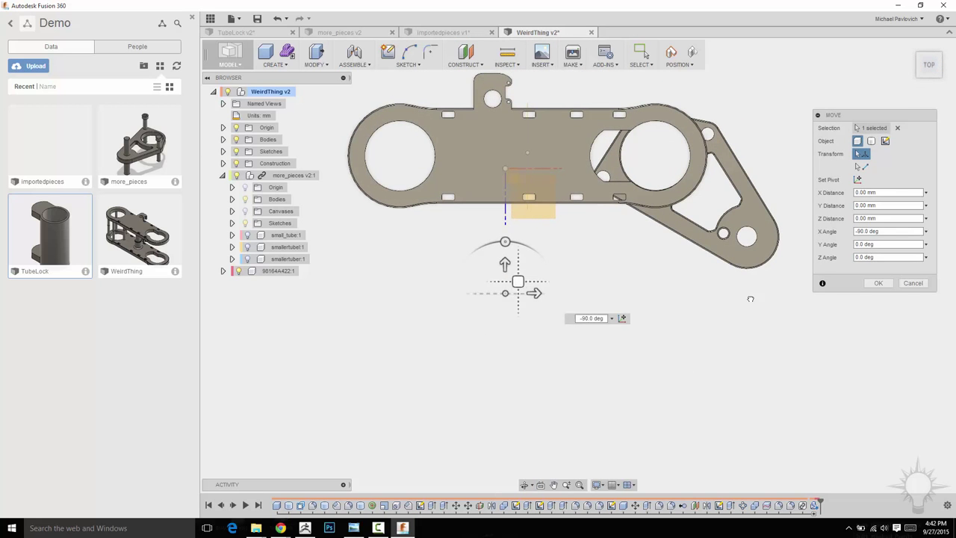
left_click_drag(756, 227, 702, 243)
scroll(729, 234, "up", 5)
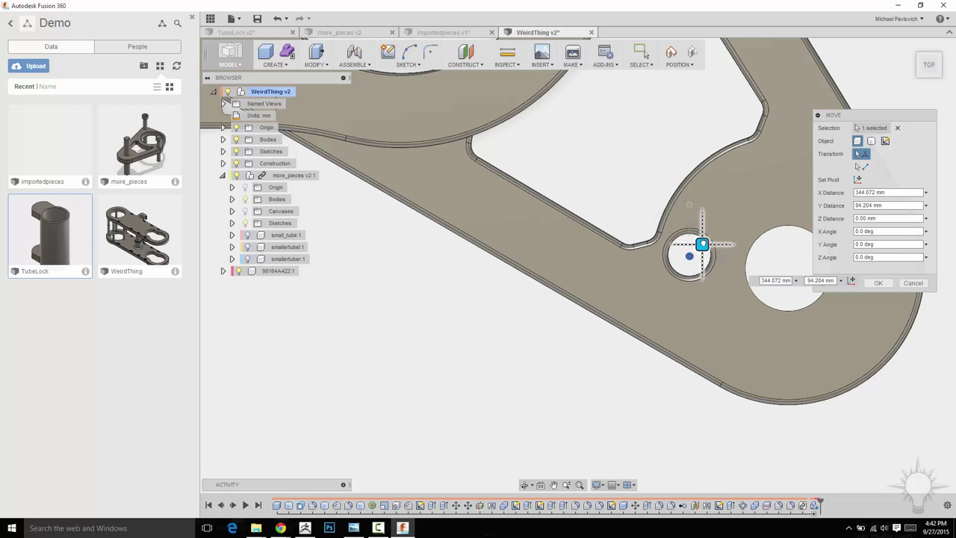
left_click(878, 282)
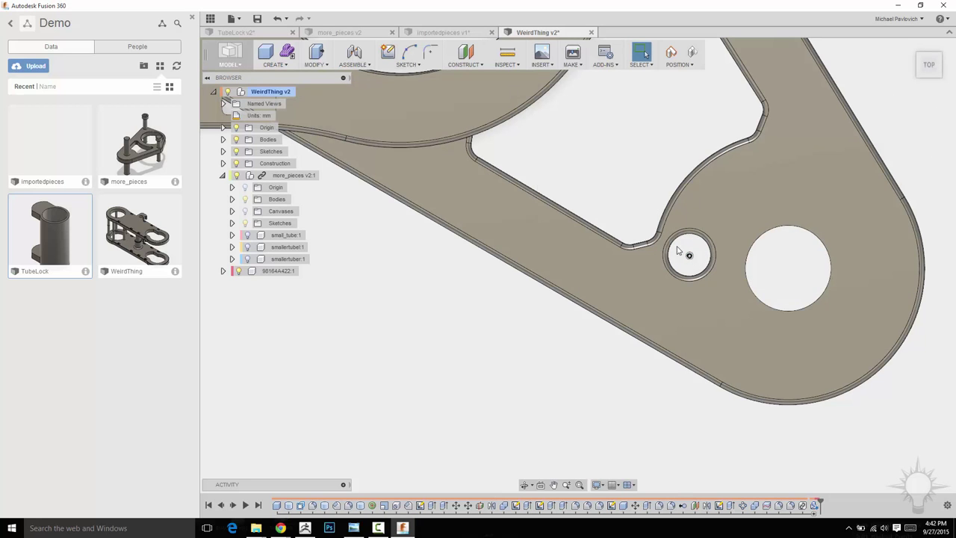
- Add a construction point at the center of the screw's circular edge just under its head
scroll(628, 227, "up", 5)
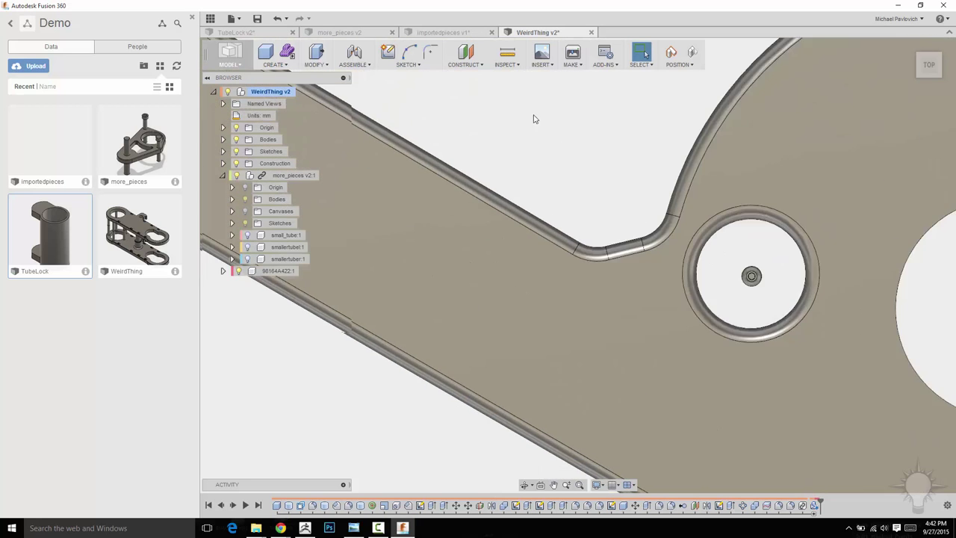
middle_click_drag(533, 119, 590, 261, "shift")
left_click(314, 65)
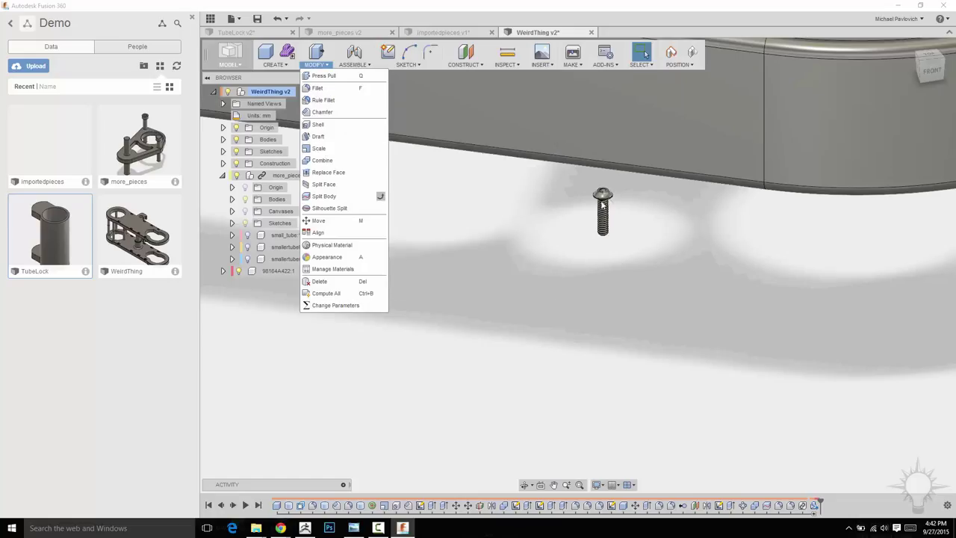
scroll(623, 220, "up", 5)
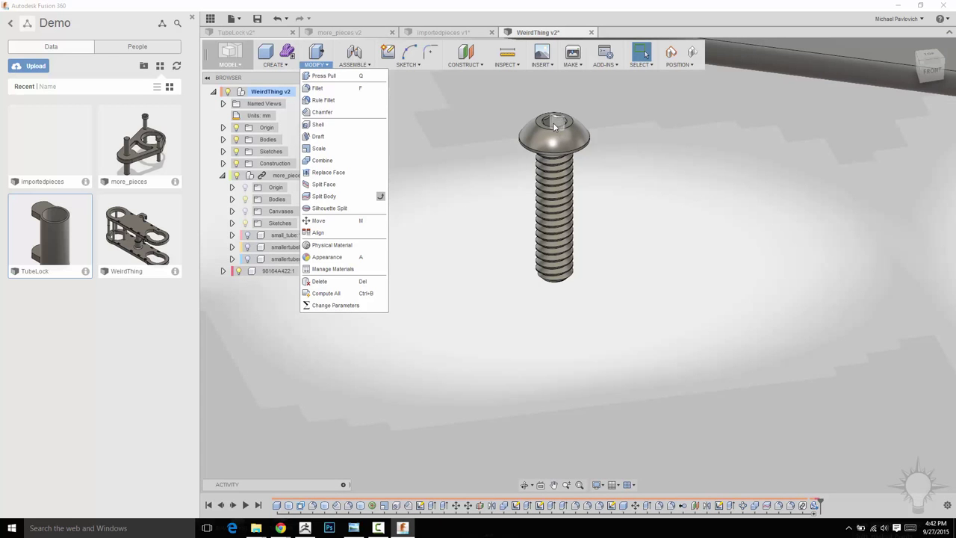
middle_click_drag(620, 250, 619, 191, "shift")
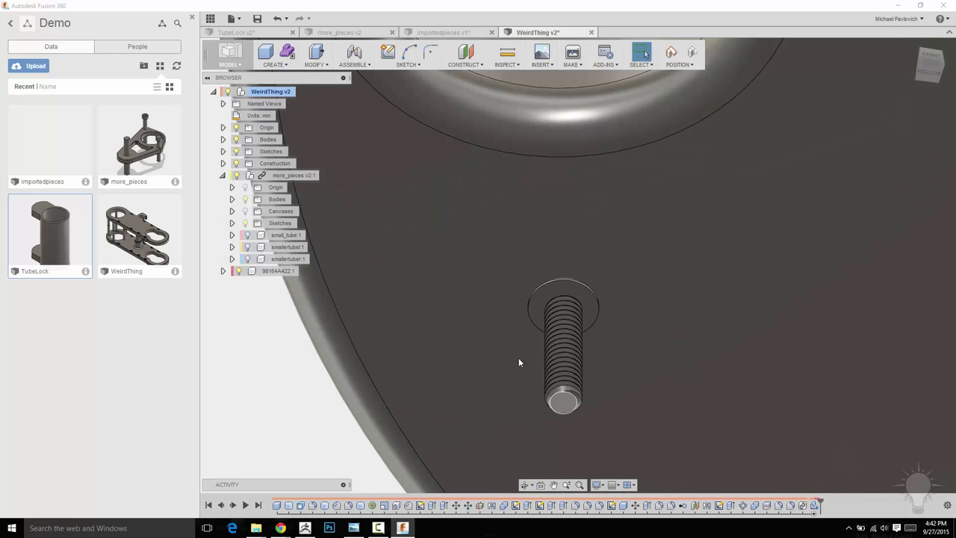
middle_click_drag(519, 361, 515, 285, "shift")
left_click(467, 63)
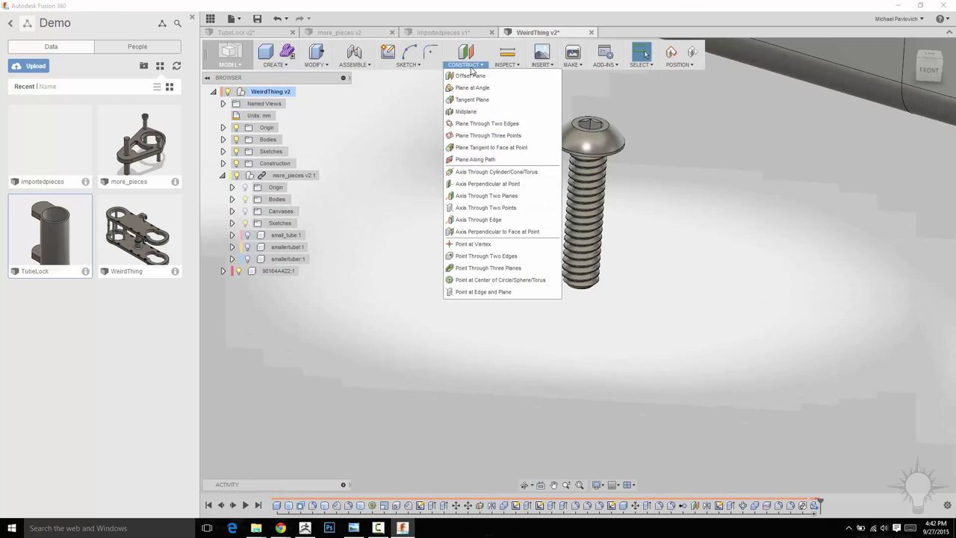
left_click(469, 280)
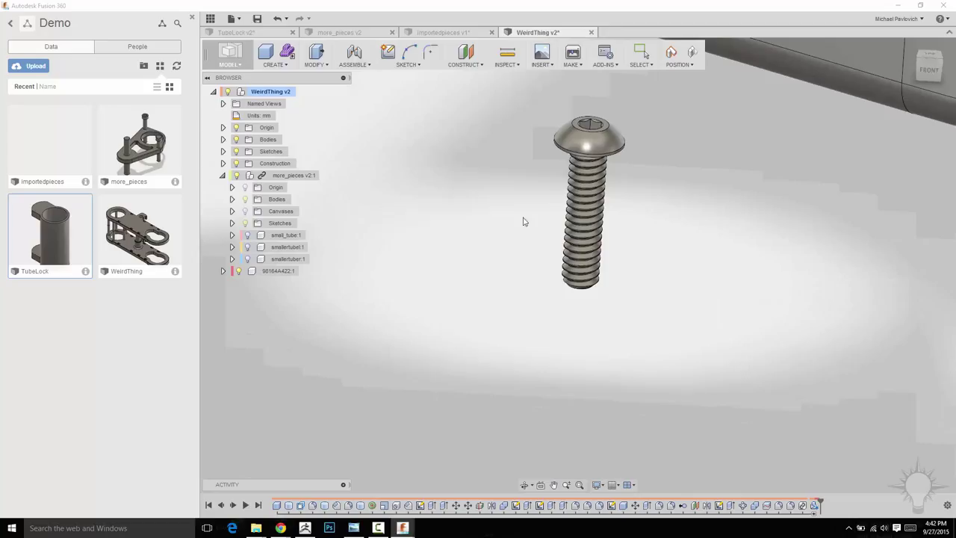
left_click(519, 280)
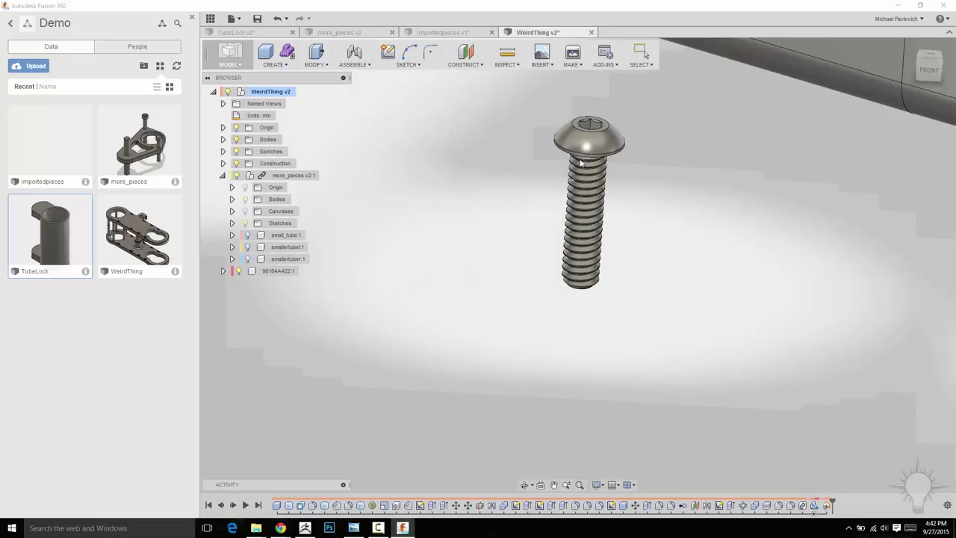
left_click(591, 157)
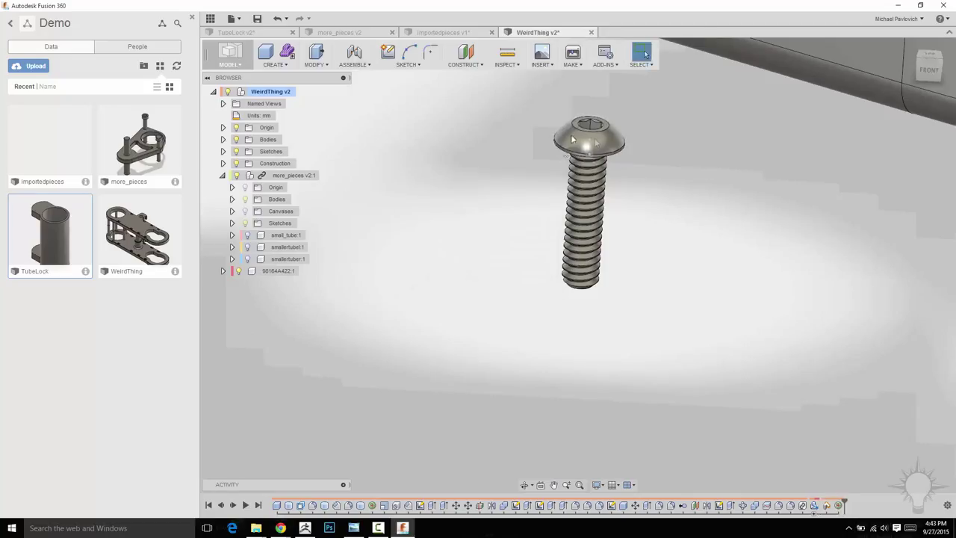
- Set up a uniform Scale of the screw body, using the point at the screw's center as the base point
middle_click_drag(664, 172, 637, 219, "shift")
scroll(640, 194, "down", 3)
scroll(640, 194, "down", 3)
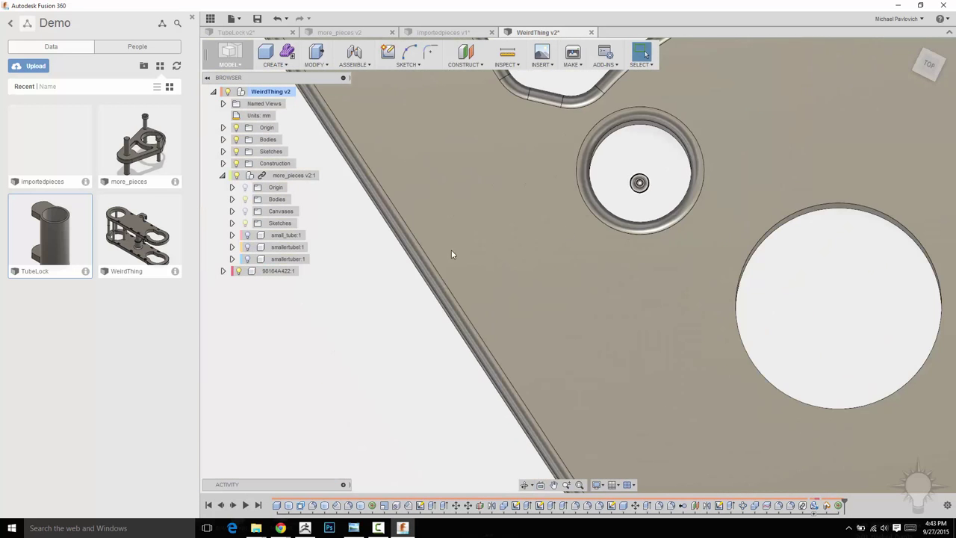
scroll(635, 190, "up", 1)
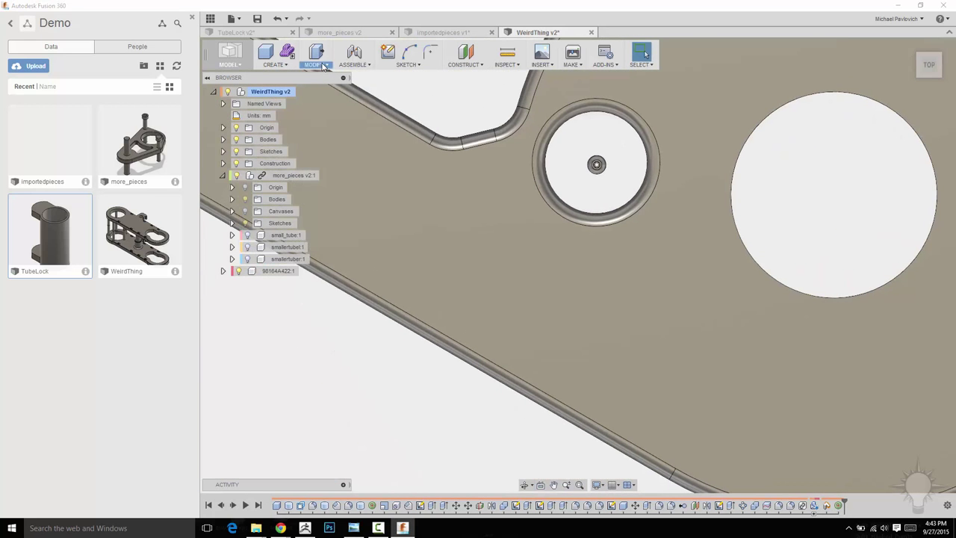
left_click(316, 59)
left_click(319, 149)
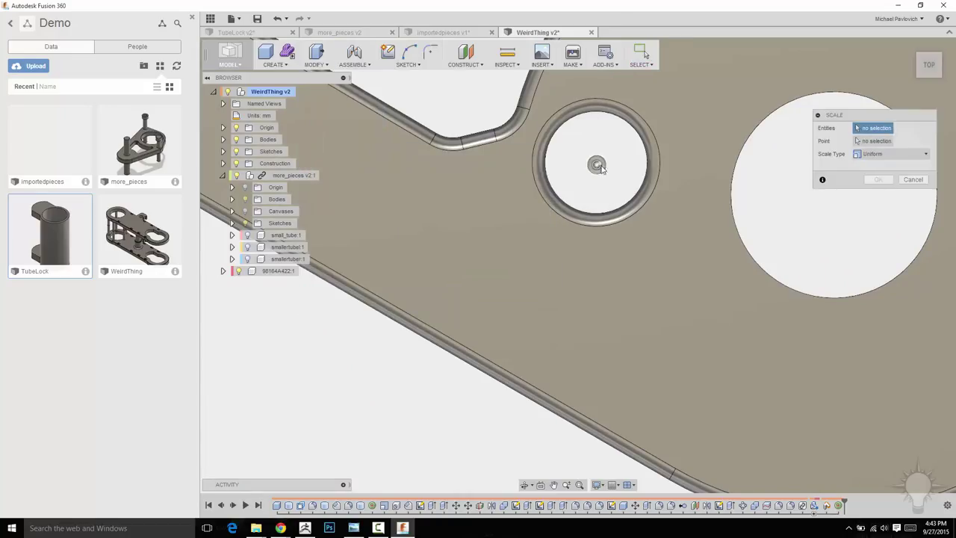
left_click(598, 165)
scroll(598, 165, "up", 5)
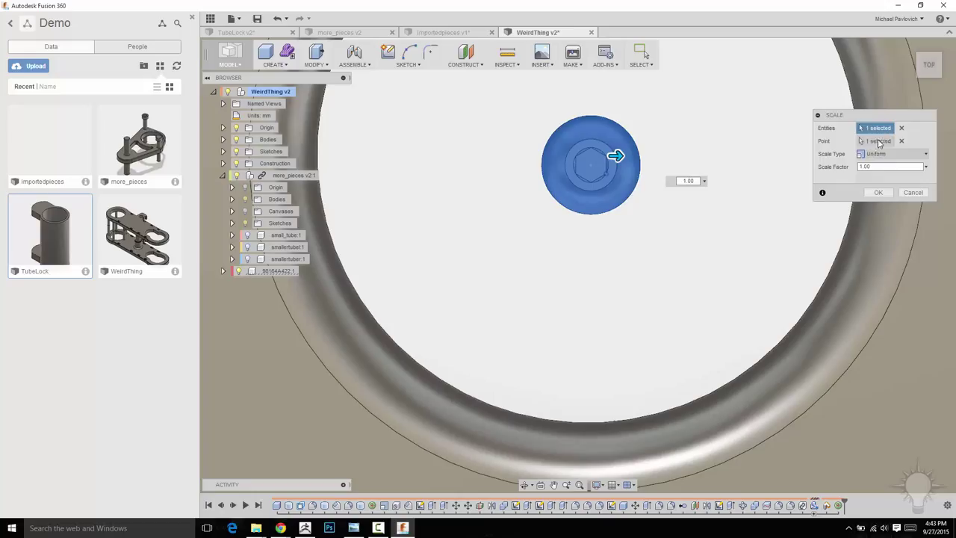
left_click(902, 141)
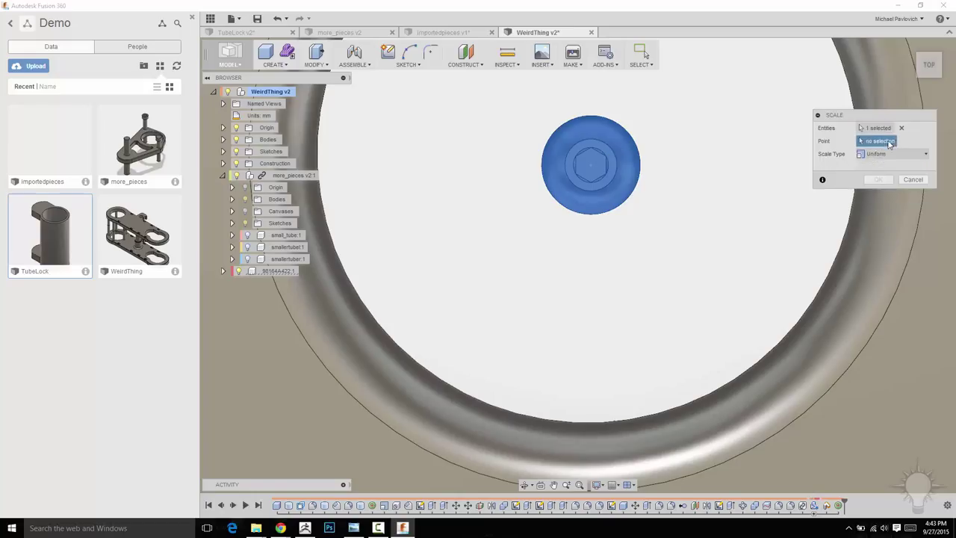
left_click(589, 163)
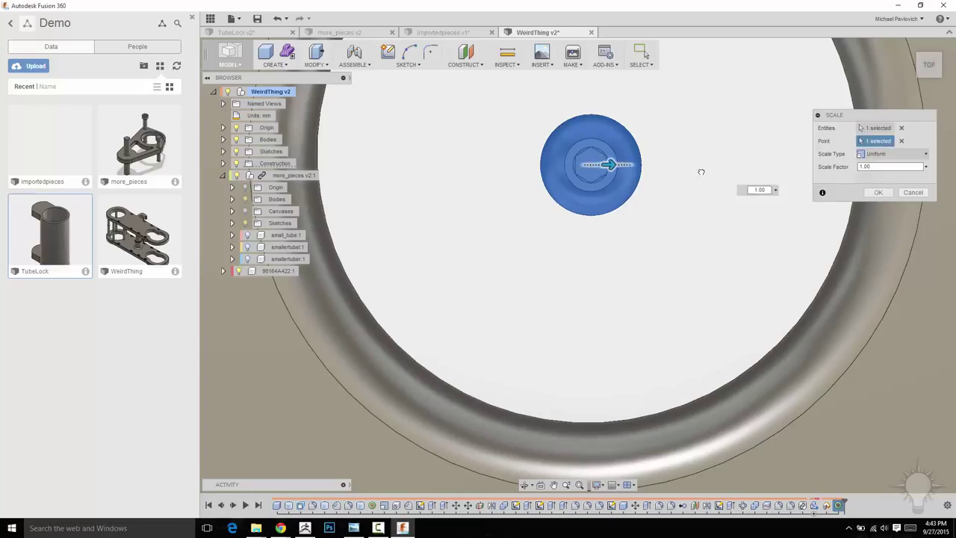
- Scale the screw uniformly by a factor of 5.35 so its head nearly fills the small hole
left_click_drag(610, 165, 700, 171)
scroll(700, 172, "down", 5)
left_click_drag(806, 185, 940, 206)
scroll(656, 187, "down", 3)
middle_click_drag(600, 154, 429, 203)
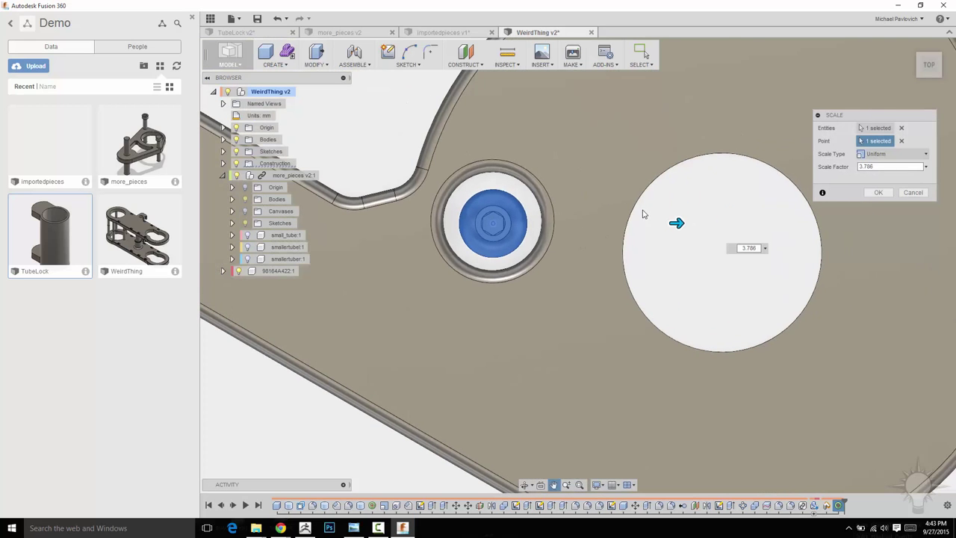
left_click_drag(705, 221, 778, 217)
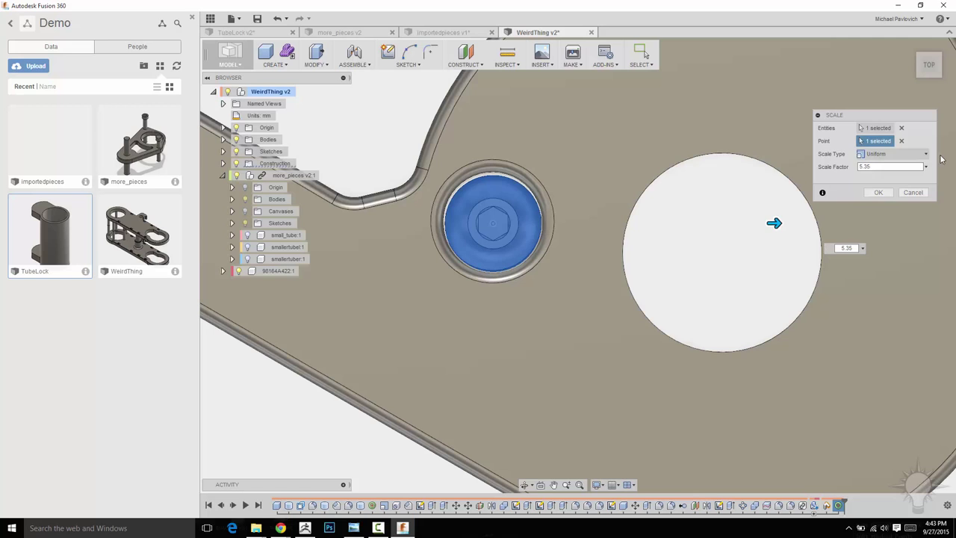
left_click(878, 193)
- Move the screw body 0.257 mm in X to center it, and raise it 40 mm in Y into the plate
scroll(580, 190, "down", 3)
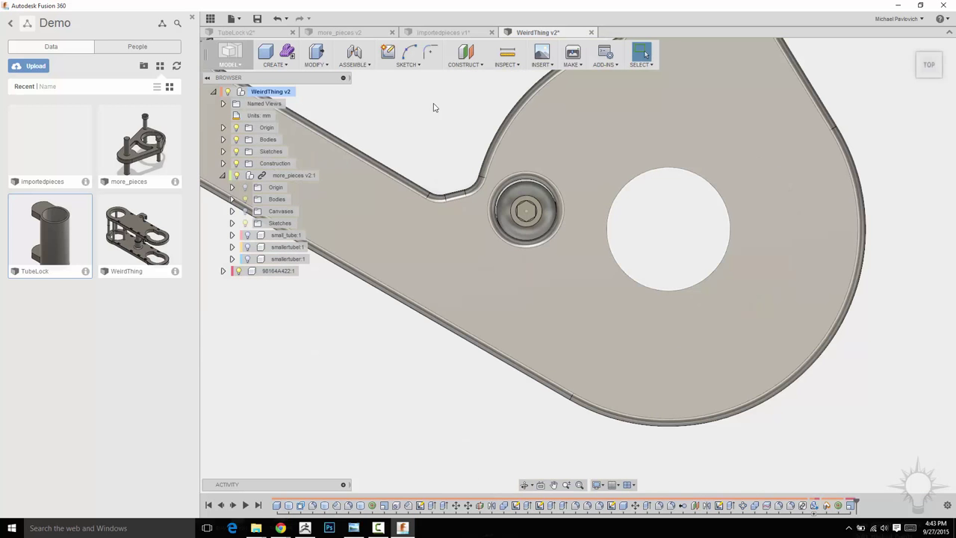
right_click(395, 113)
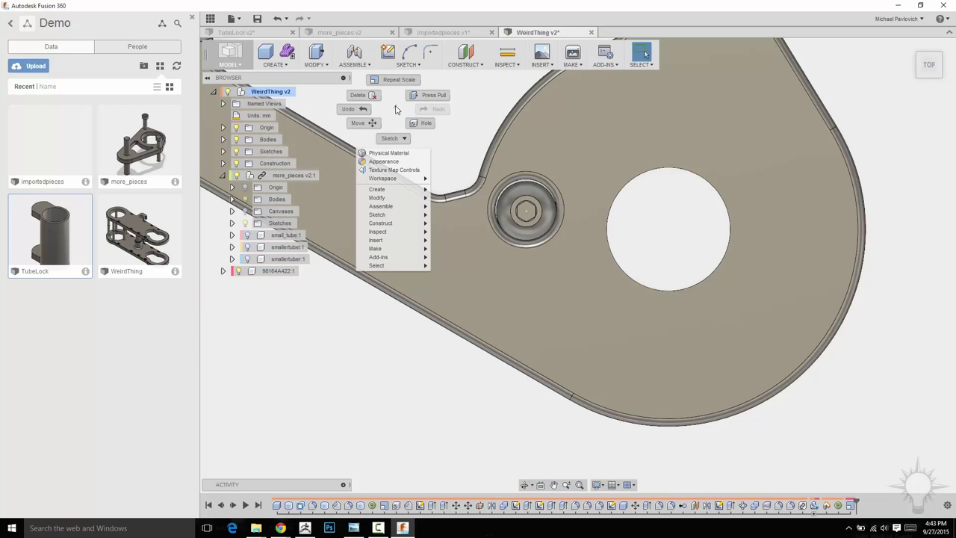
left_click(357, 135)
left_click(533, 195)
left_click_drag(538, 197, 544, 193)
left_click(930, 86)
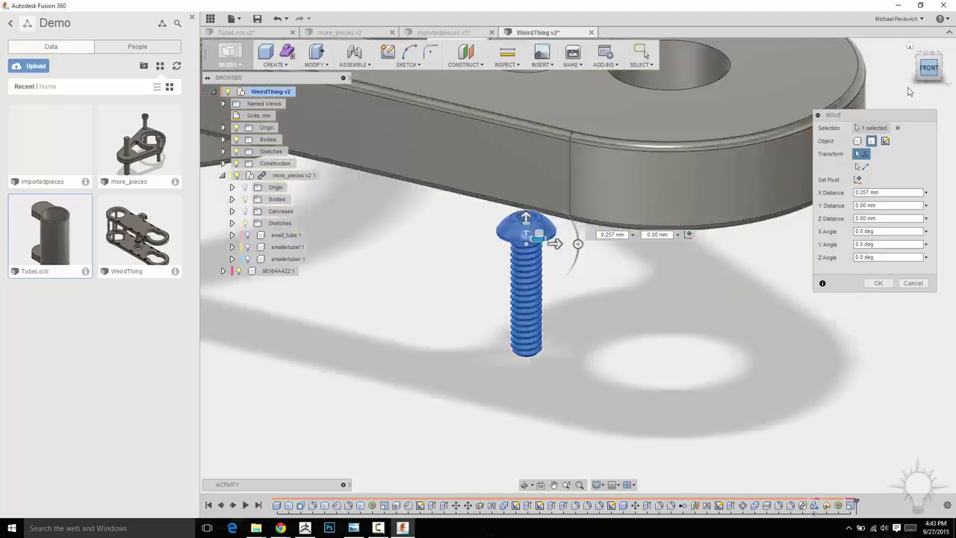
scroll(590, 277, "down", 2)
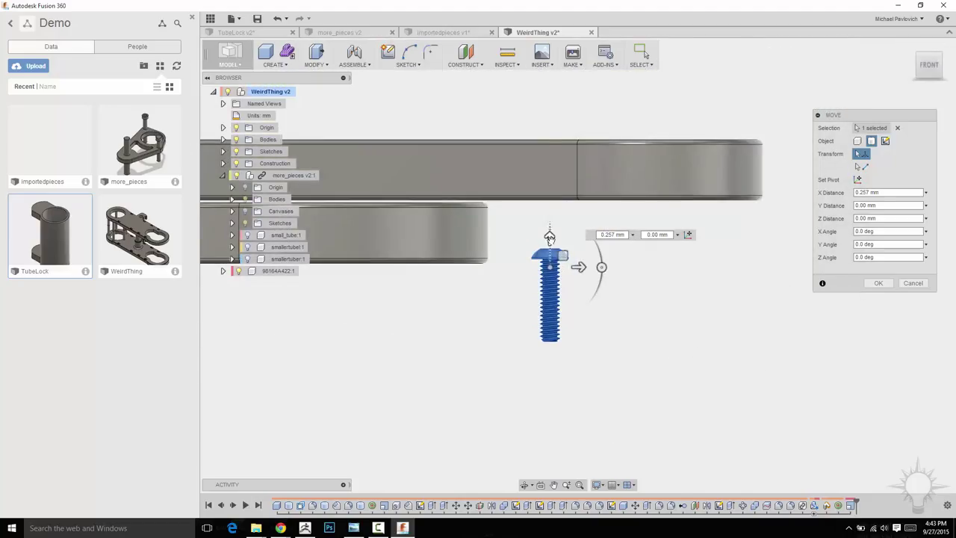
left_click_drag(549, 238, 549, 139)
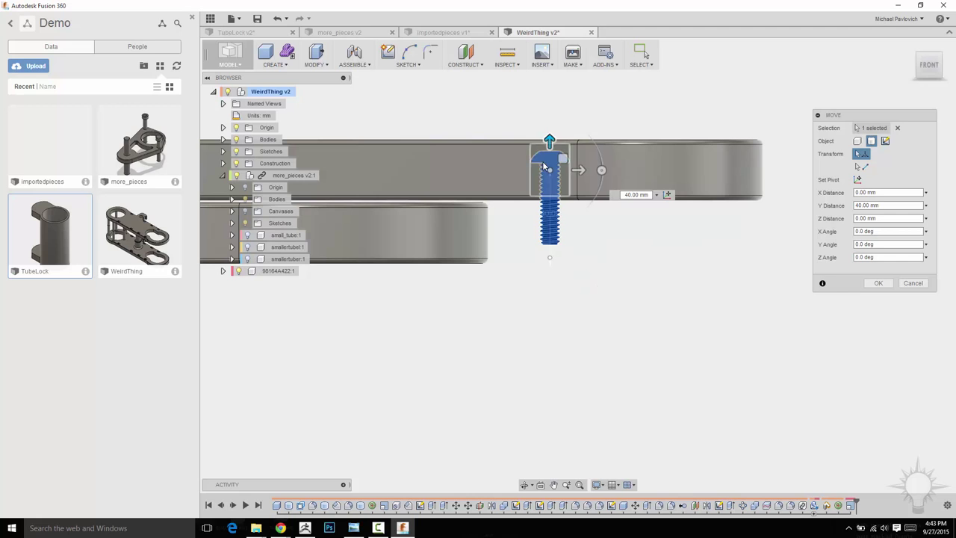
- Change the visual style to Shaded with Hidden Edges to see the screw inside the plate
left_click(597, 485)
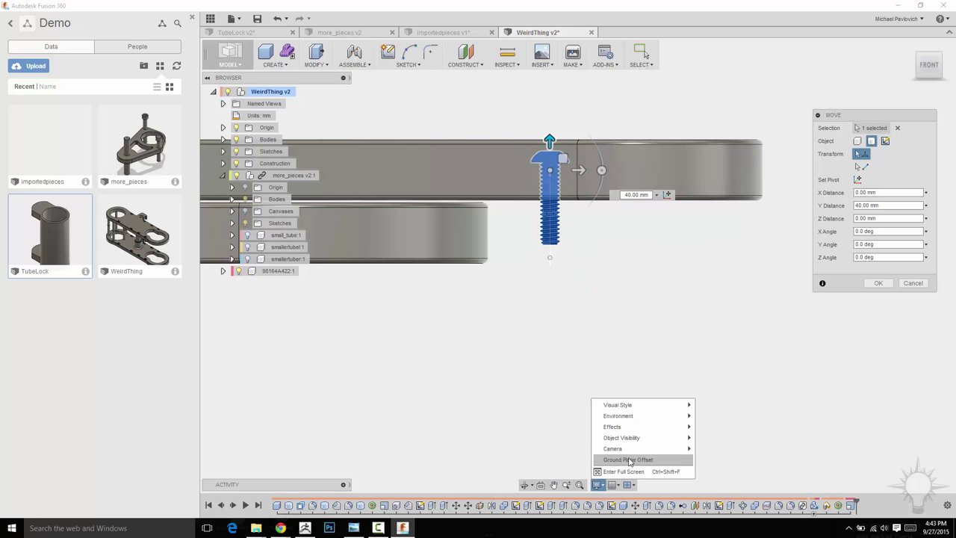
mouse_move(646, 406)
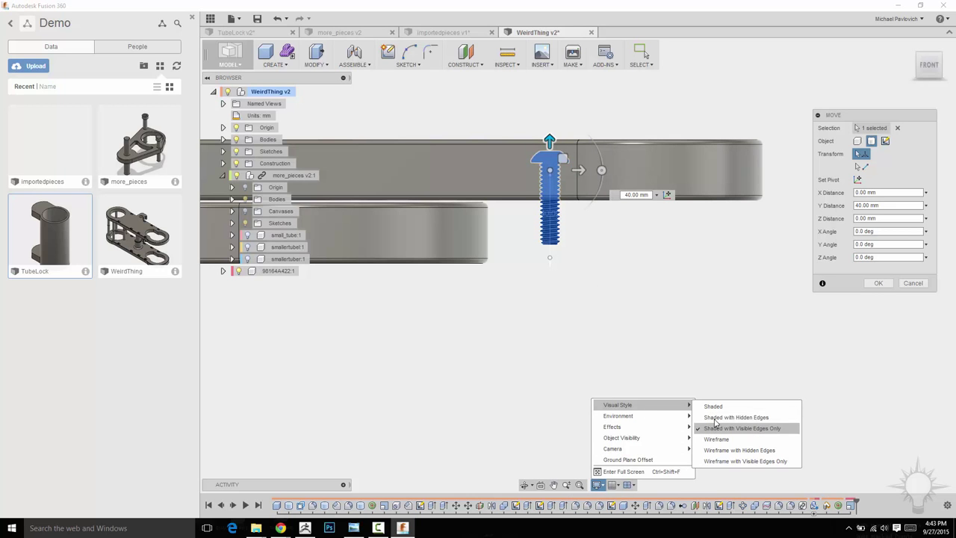
left_click(718, 416)
scroll(651, 277, "up", 3)
middle_click_drag(584, 237, 639, 423)
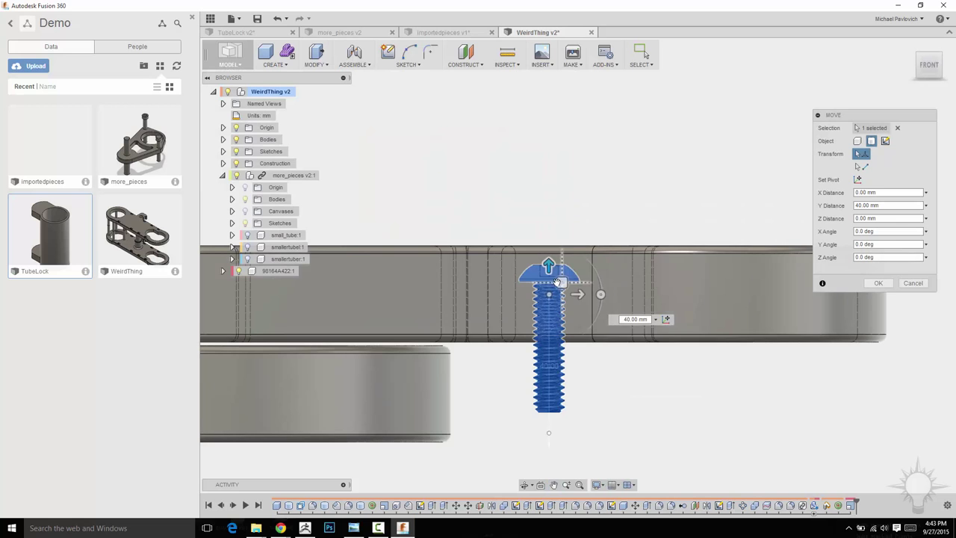
- Raise the screw another 4.397 mm in Y to seat its head near the plate's upper face, and recenter it in the hole
left_click_drag(561, 283, 560, 267)
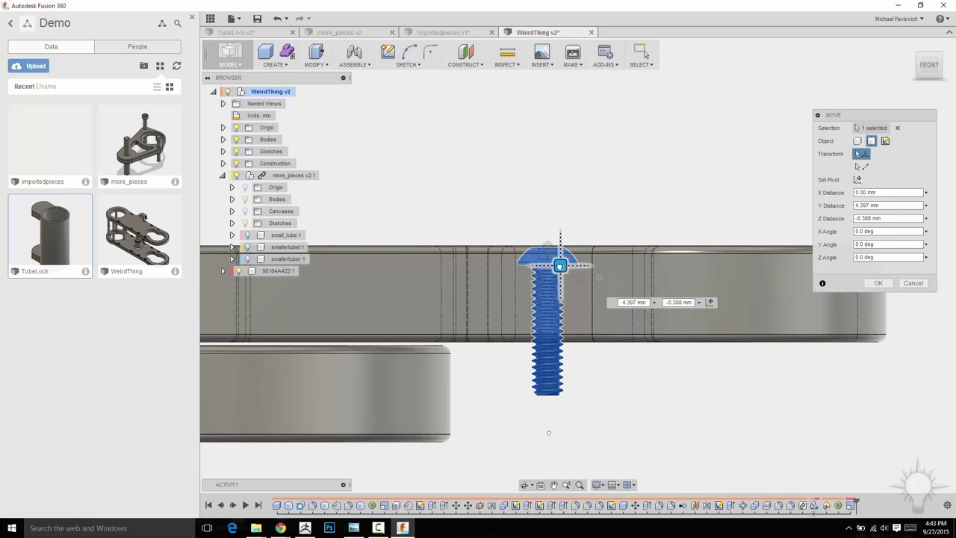
left_click(929, 47)
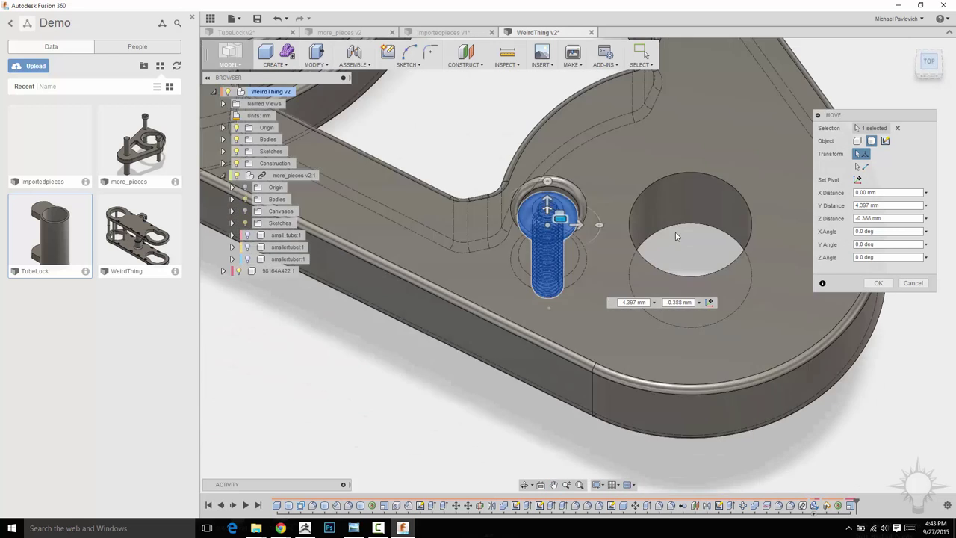
left_click_drag(559, 199, 560, 199)
left_click(878, 282)
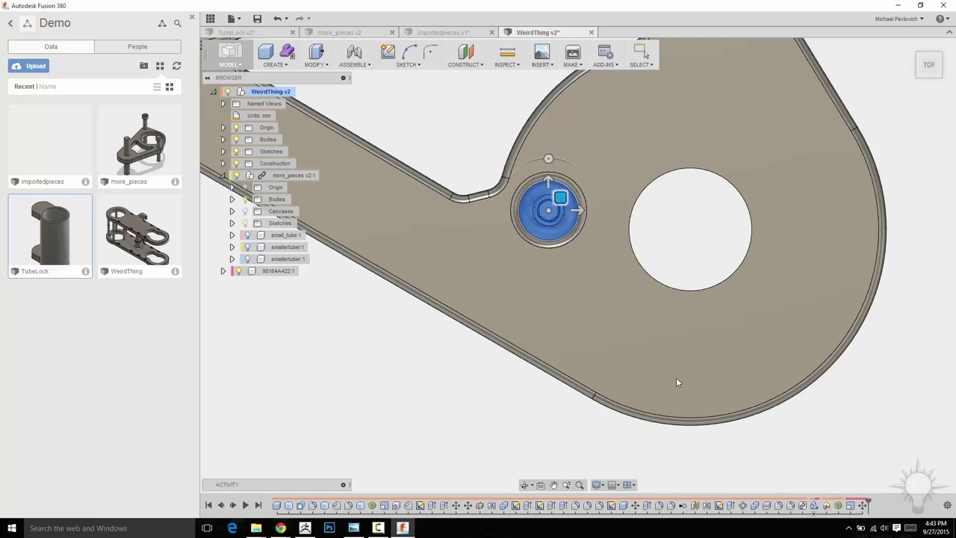
- Set the visual style back to Shaded with Visible Edges Only and view the whole assembly
scroll(676, 377, "down", 5)
middle_click_drag(768, 333, 508, 327, "shift")
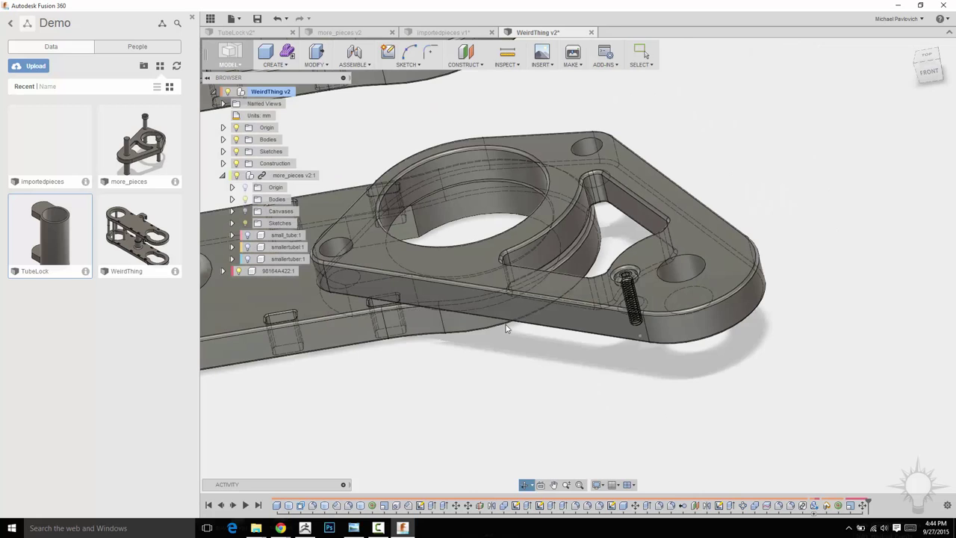
left_click(600, 487)
left_click(600, 485)
mouse_move(648, 406)
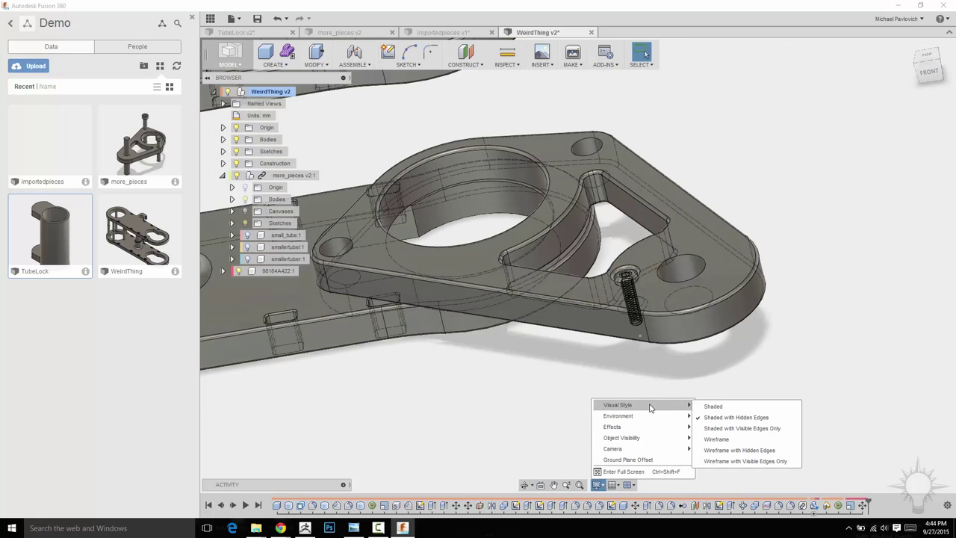
left_click(715, 428)
mouse_move(768, 397)
middle_mouse_down("shift")
mouse_move(824, 403)
mouse_move(728, 397)
mouse_move(783, 365)
mouse_move(379, 352)
mouse_move(669, 395)
mouse_move(737, 384)
mouse_move(736, 363)
mouse_move(440, 414)
mouse_move(739, 281)
middle_mouse_up("shift")
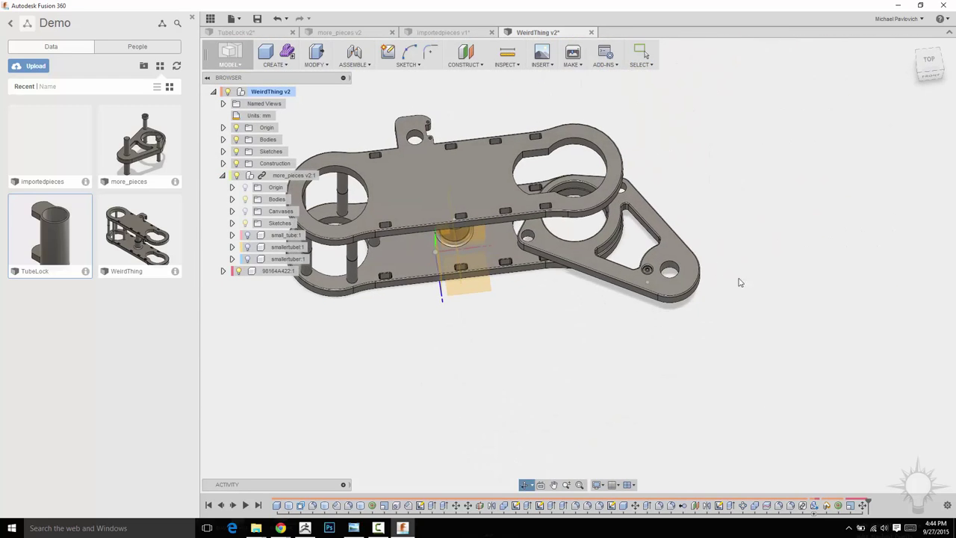
- Rename the imported screw component as smallscrew
middle_click_drag(518, 371, 652, 418)
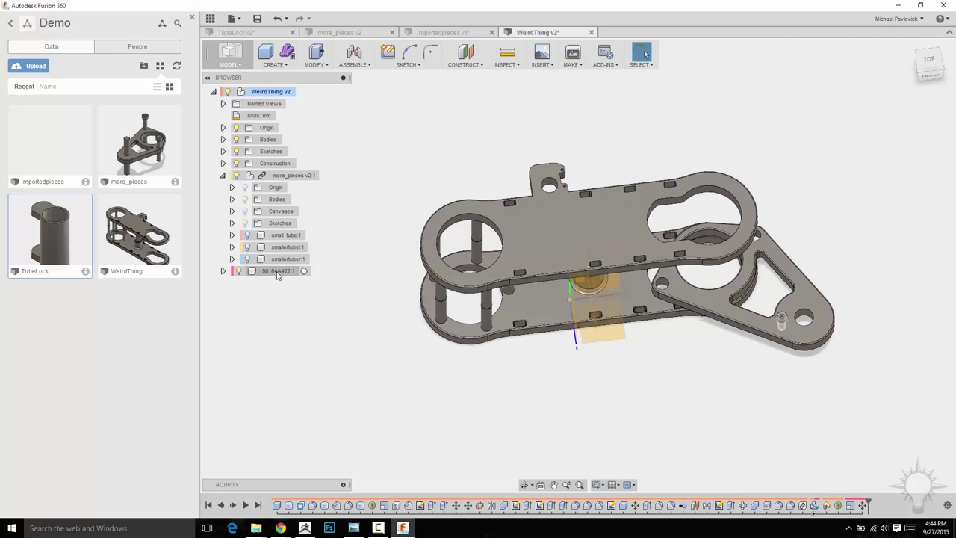
double_click(281, 271)
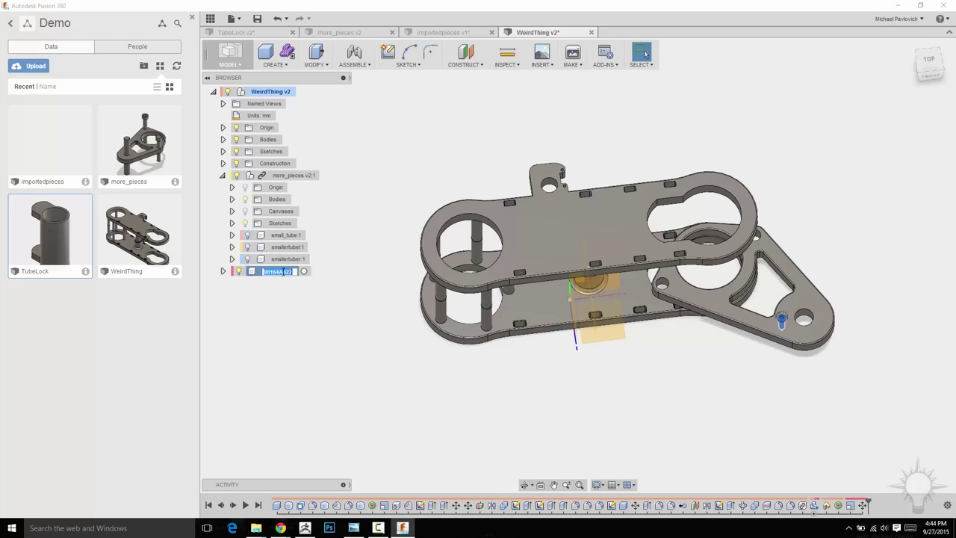
type("smallscrew")
key("Return")
- Fillet the upper rims of the keyhole-shaped opening and the large round opening in the upper plate
middle_click_drag(600, 162, 774, 214, "shift")
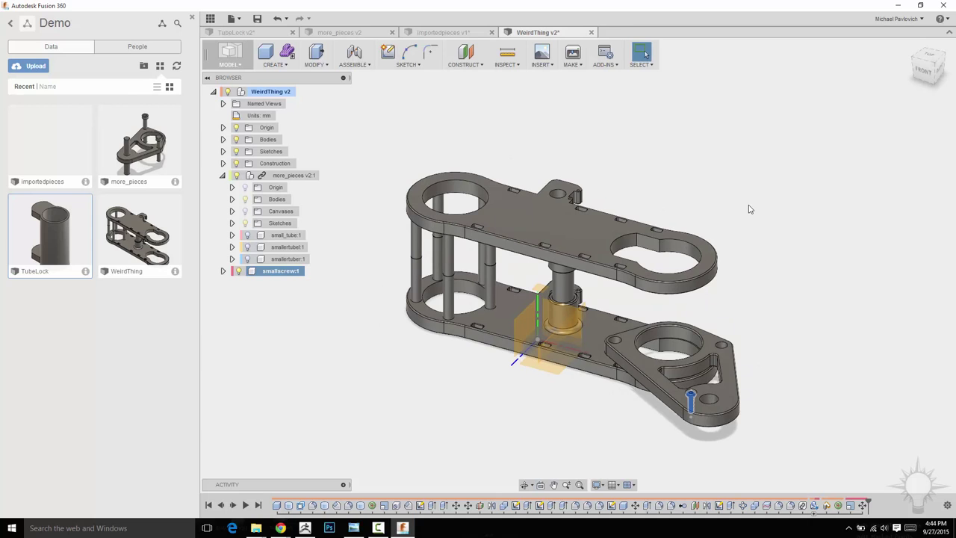
key("f")
left_click(634, 240)
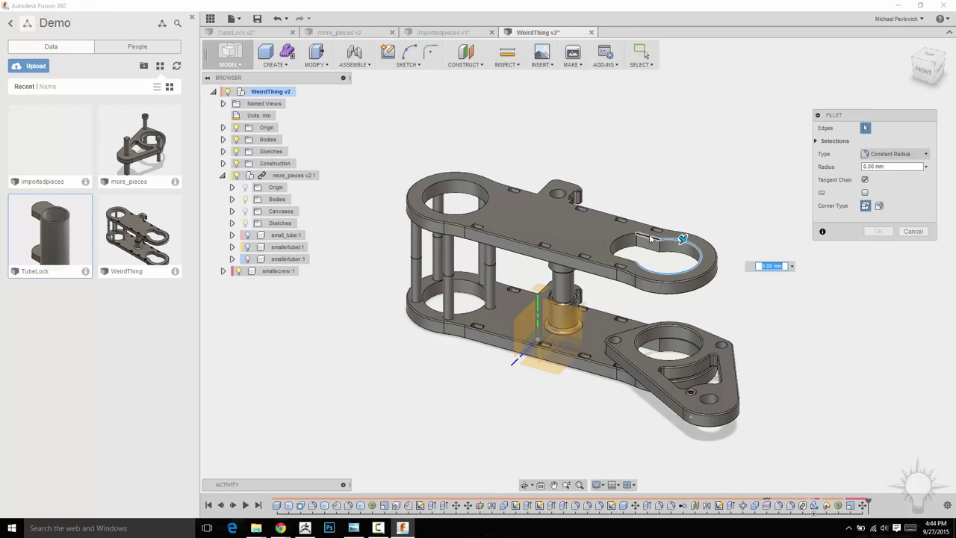
left_click(619, 239)
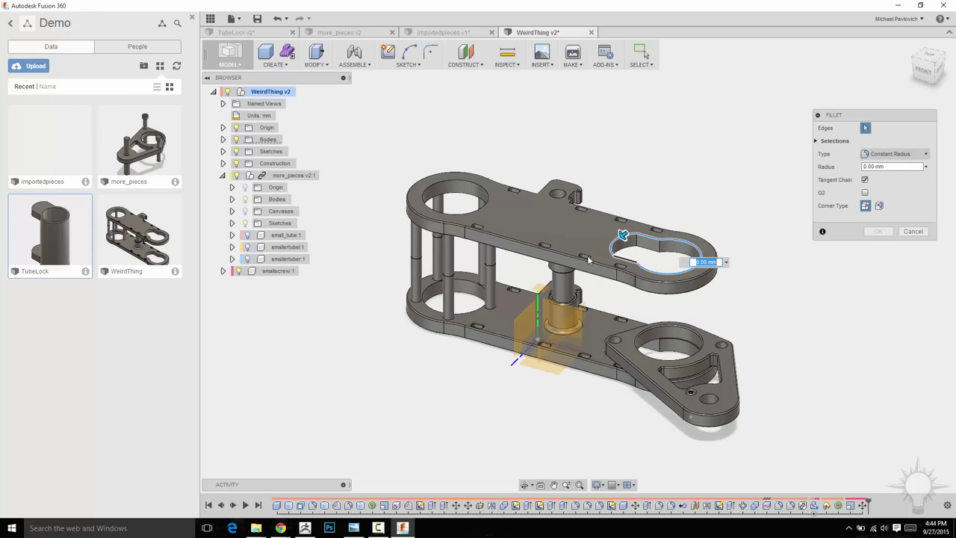
left_click(629, 262)
left_click(451, 216)
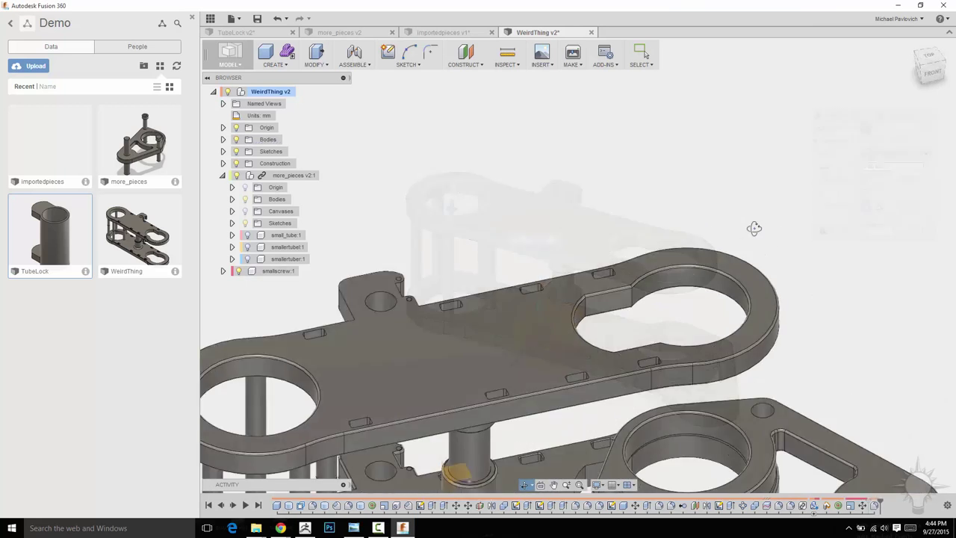
- Fillet the four vertical corner edges inside the upper plate's keyhole-shaped opening with a 1 mm radius
middle_click_drag(754, 229, 755, 141, "shift")
key("f")
left_click(498, 278)
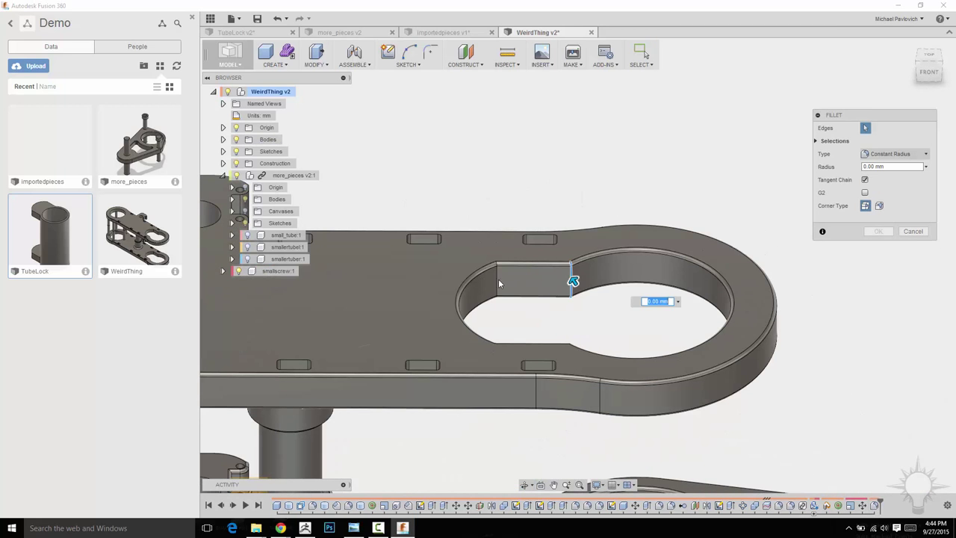
left_click(497, 284)
middle_click_drag(626, 193, 526, 188, "shift")
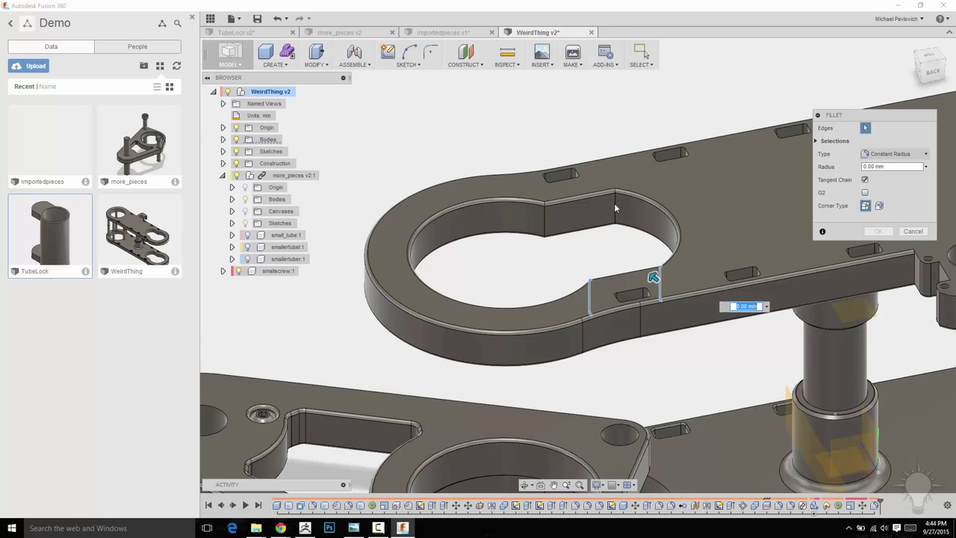
left_click(615, 206)
left_click(544, 220)
type("1")
left_click(881, 231)
- Fillet the upper rim of the hole in the upper plate's protruding tab with a 3 mm radius
scroll(681, 188, "down", 5)
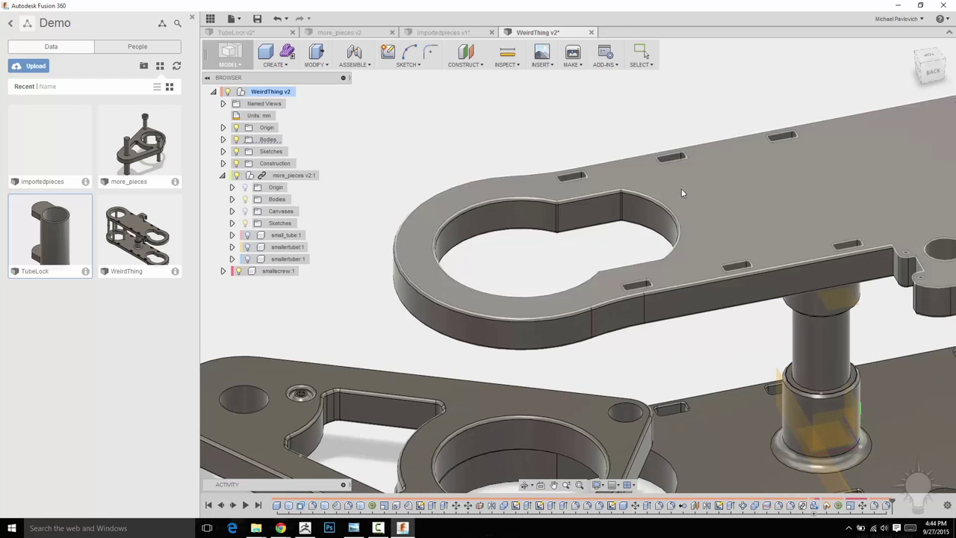
middle_click_drag(573, 171, 757, 198)
scroll(598, 198, "up", 8)
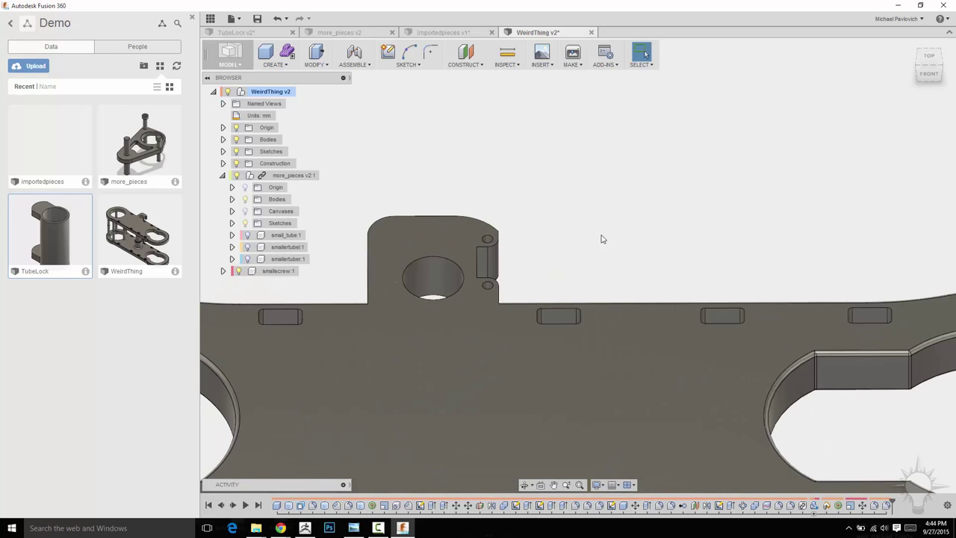
key("f")
left_click(442, 260)
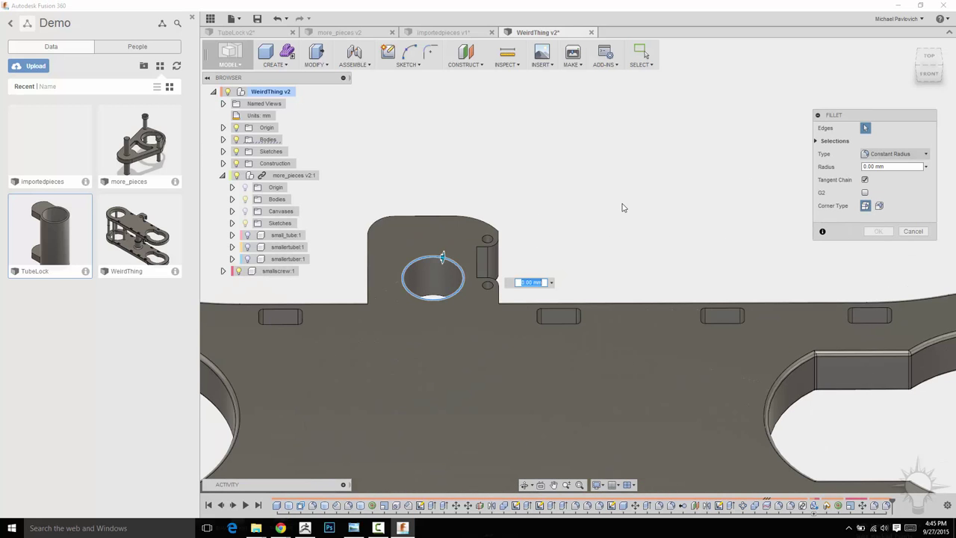
type("3")
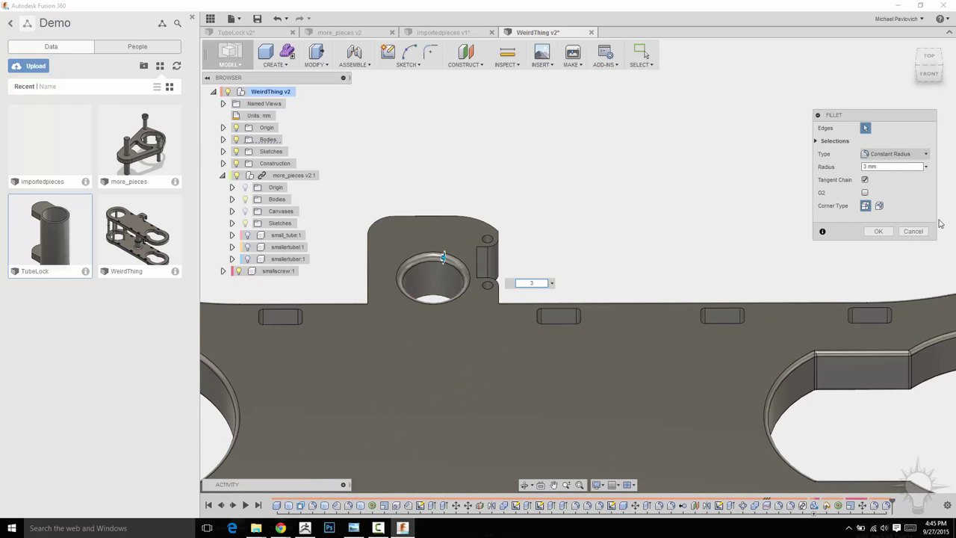
left_click(875, 234)
- Switch to the Render workspace and view the whole assembly at an angle
scroll(693, 228, "down", 7)
middle_click_drag(743, 169, 704, 169, "shift")
left_click(229, 53)
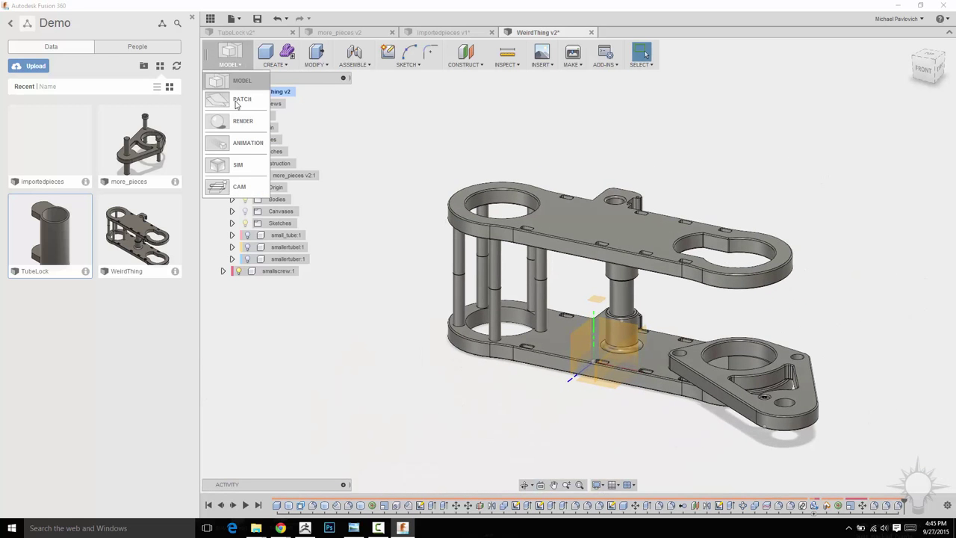
left_click(240, 121)
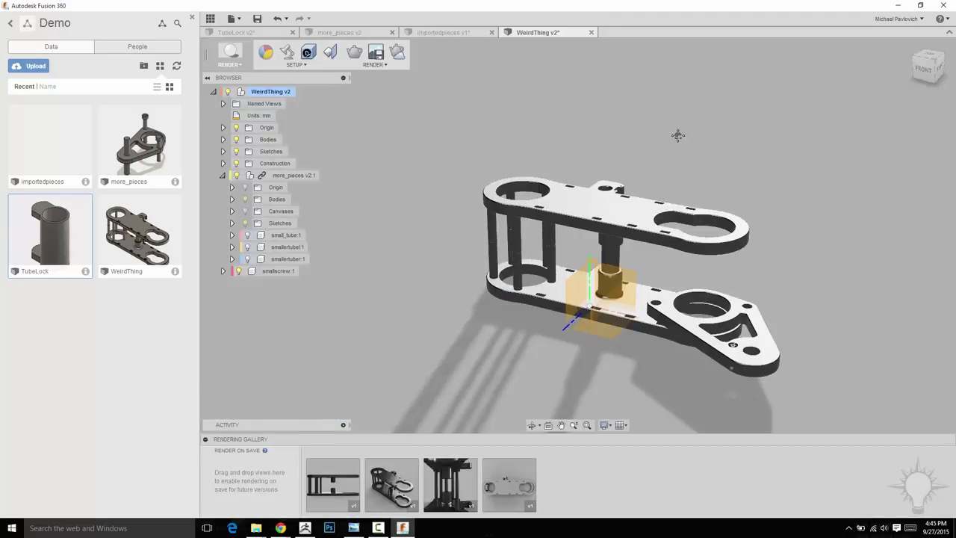
middle_click_drag(678, 135, 559, 180, "shift")
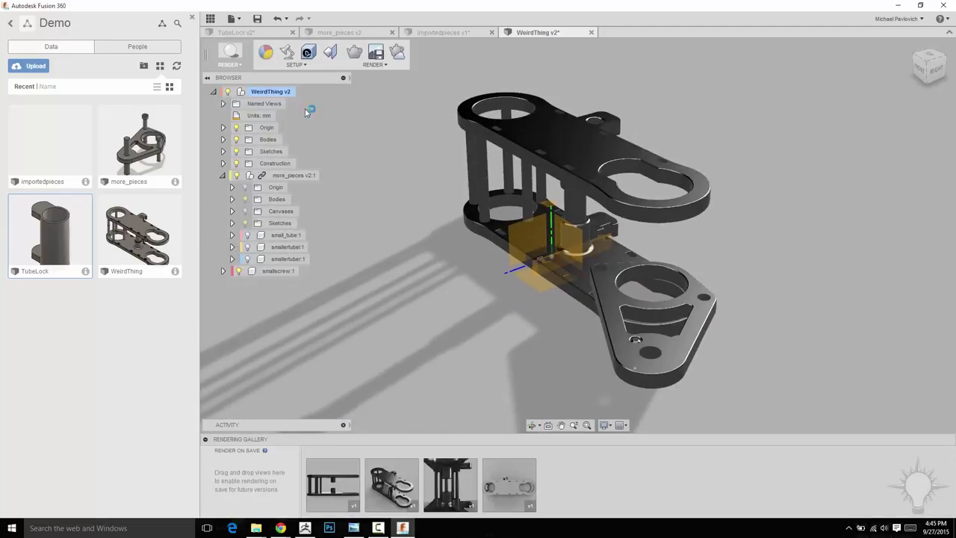
- Apply the Aluminum - Anodized Glossy (Blue) appearance from the metal library to the triangular plate
left_click(263, 52)
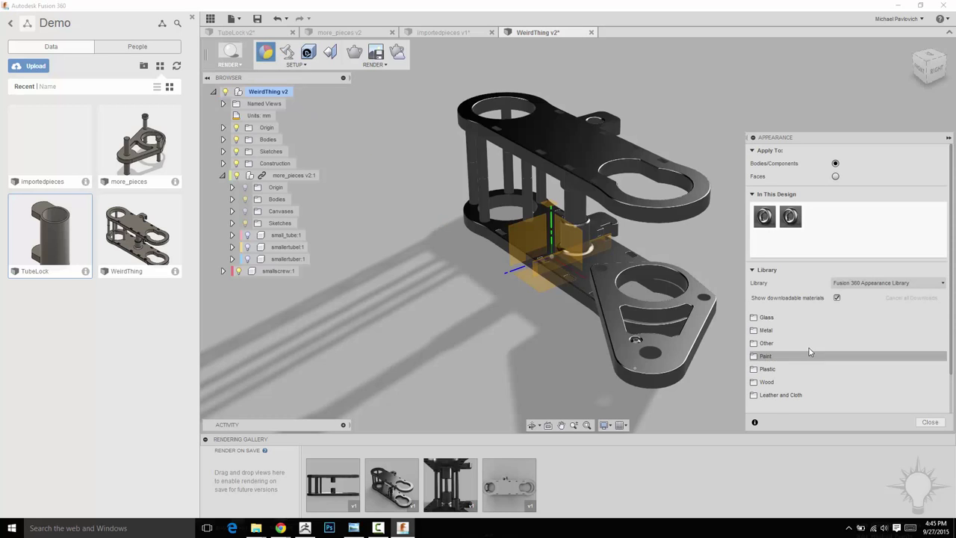
left_click(756, 337)
scroll(834, 356, "down", 2)
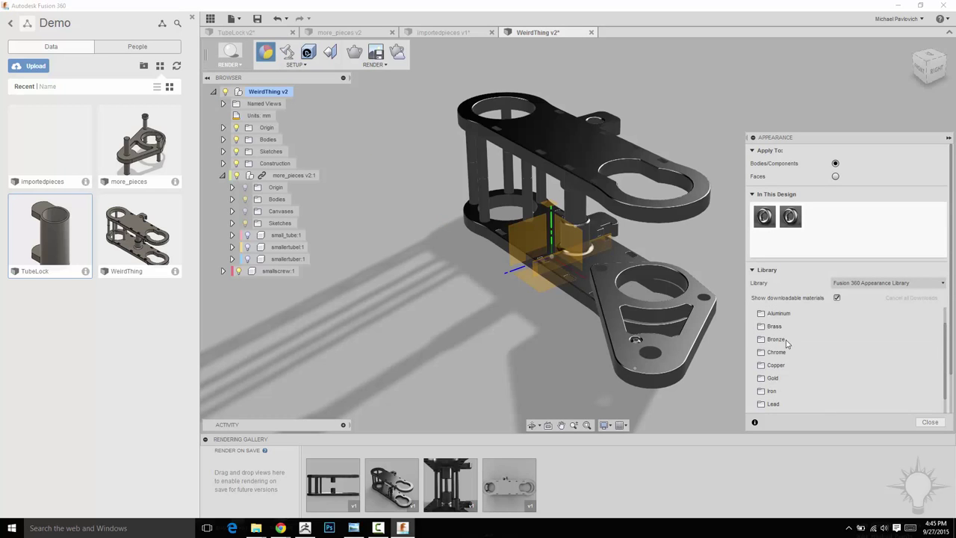
left_click(782, 317)
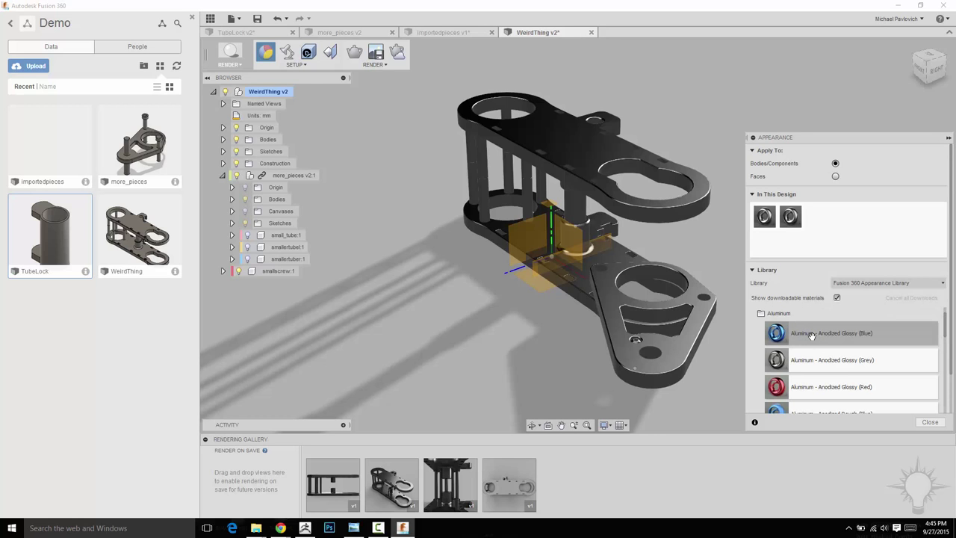
left_click_drag(811, 334, 668, 354)
- Apply an uncolored metallic finish from the Aluminum library to the middle section of the central tube
middle_click_drag(549, 355, 493, 378, "shift")
left_click_drag(945, 327, 939, 348)
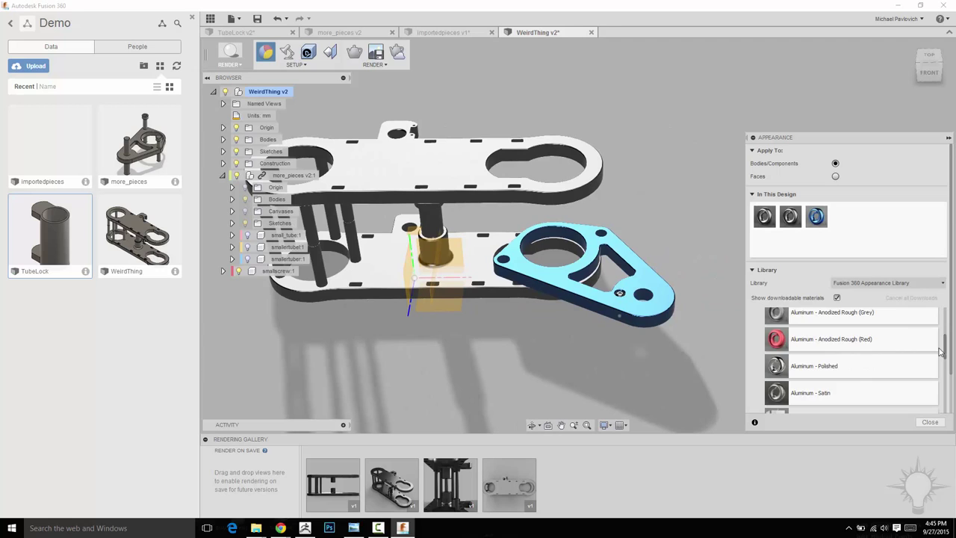
scroll(940, 350, "down", 2)
middle_click_drag(638, 194, 699, 191, "shift")
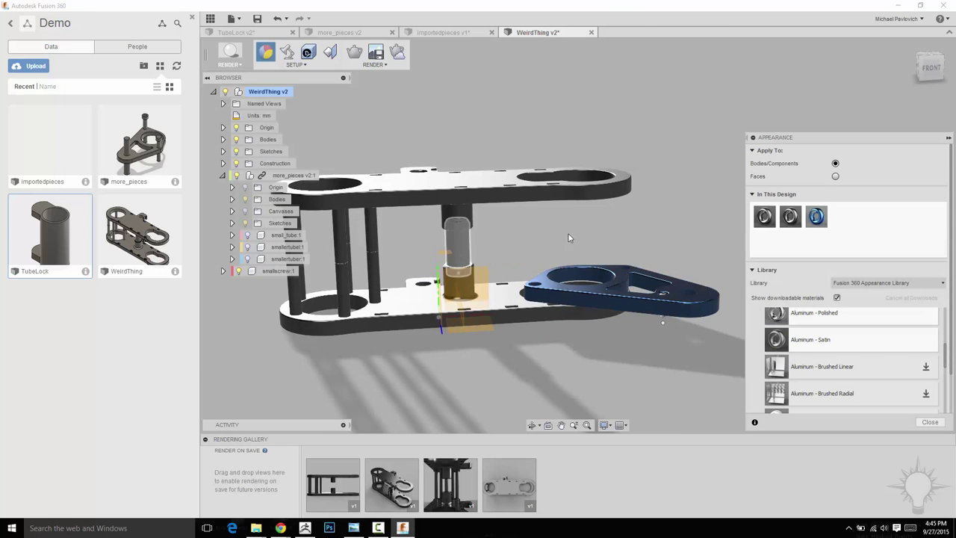
middle_click_drag(568, 233, 648, 239)
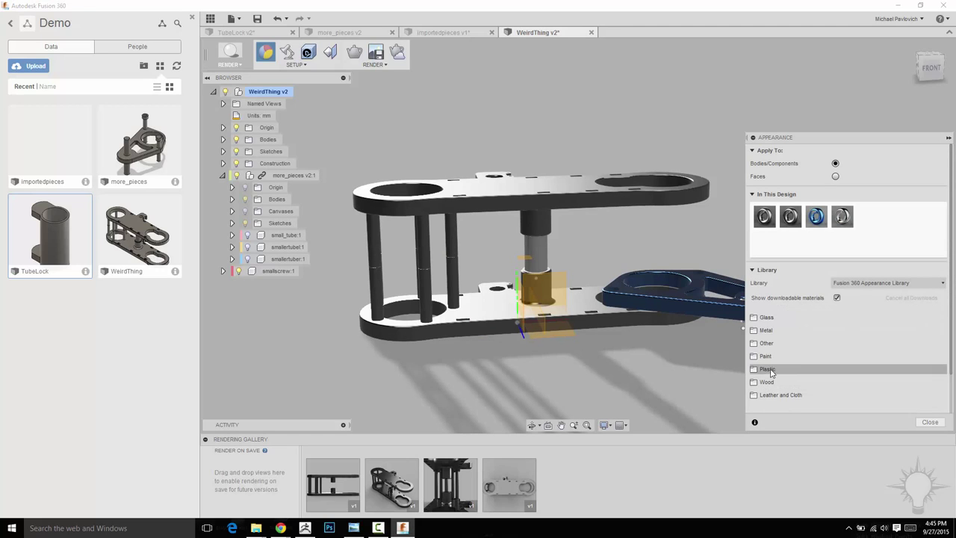
- Apply the transparent plastic appearance Acrylic (Red) to the upper plate and finish editing appearances
left_click(770, 371)
scroll(800, 367, "down", 2)
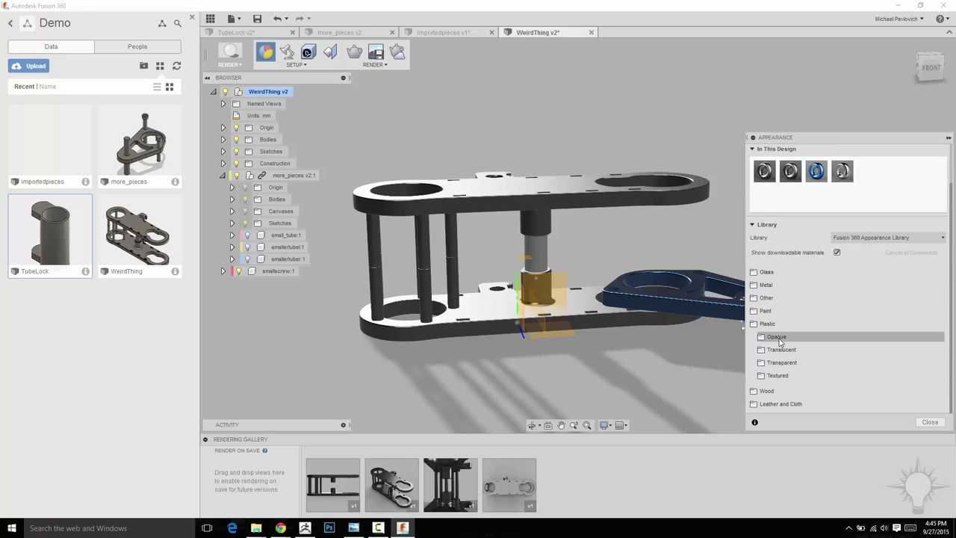
left_click(781, 354)
scroll(850, 360, "down", 1)
scroll(822, 359, "down", 2)
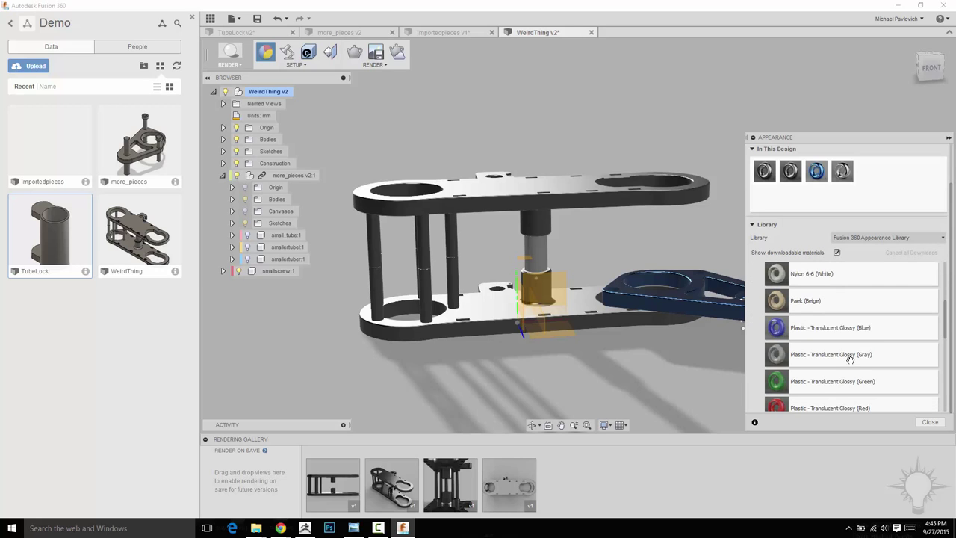
scroll(780, 303, "up", 8)
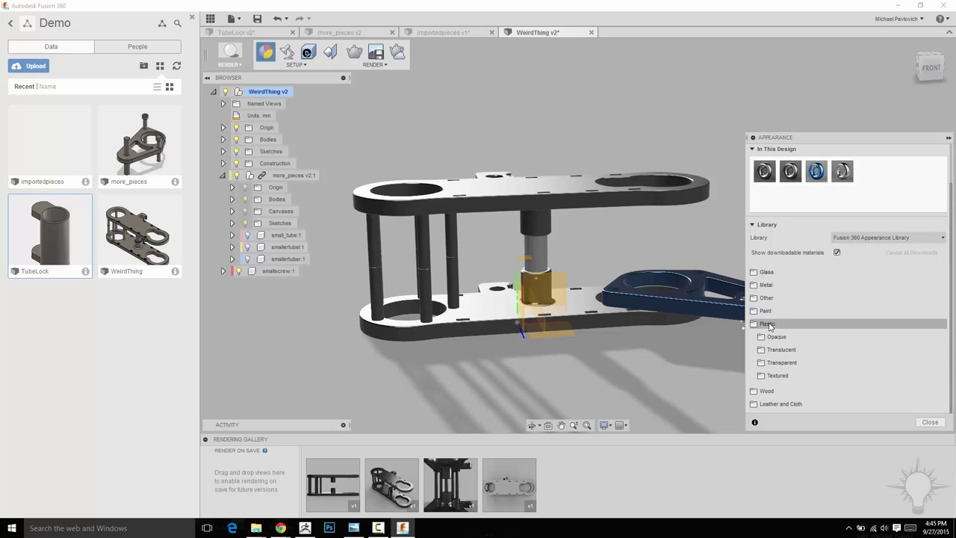
left_click(781, 363)
left_click_drag(777, 304, 500, 200)
middle_click_drag(559, 110, 504, 134)
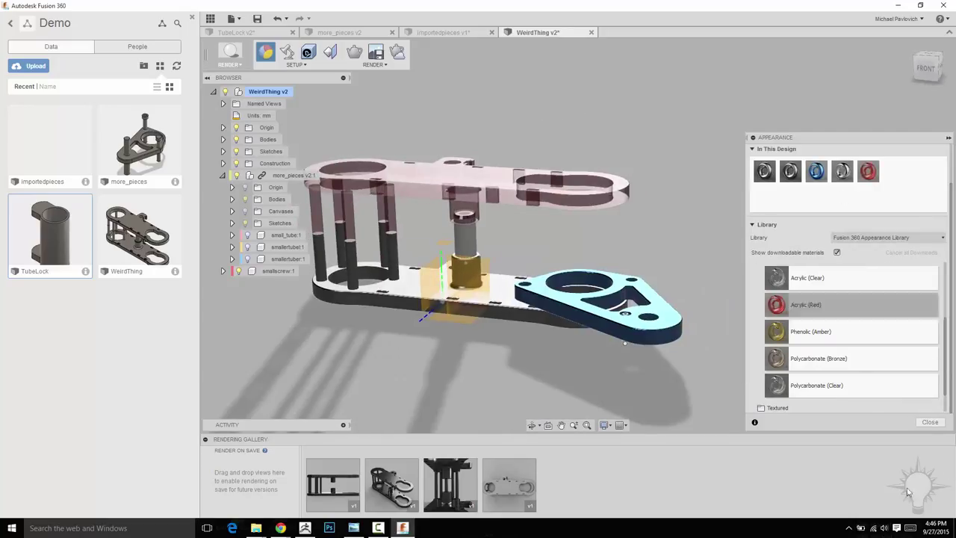
left_click(934, 422)
- Start ray tracing on an angled view of the assembly and open the scene settings
middle_click_drag(801, 264, 750, 189, "shift")
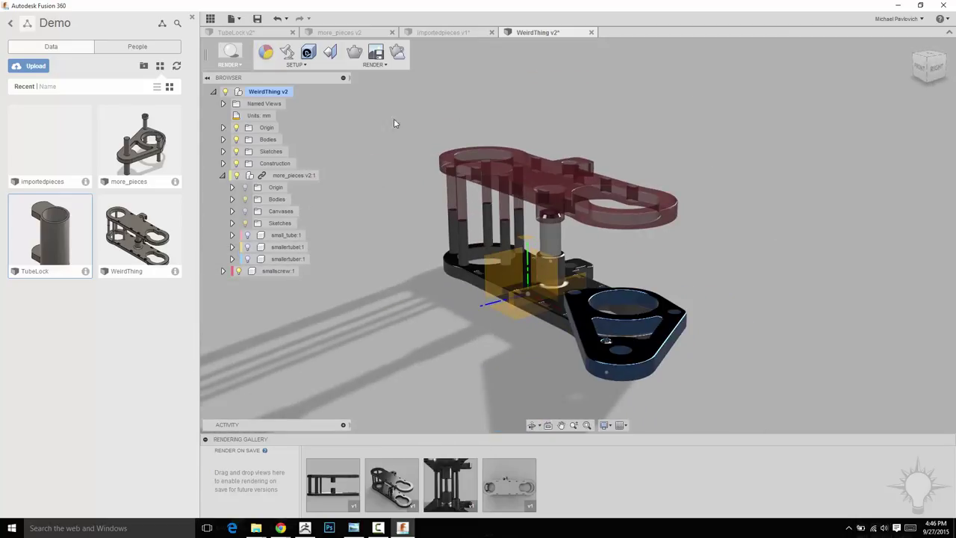
left_click(355, 53)
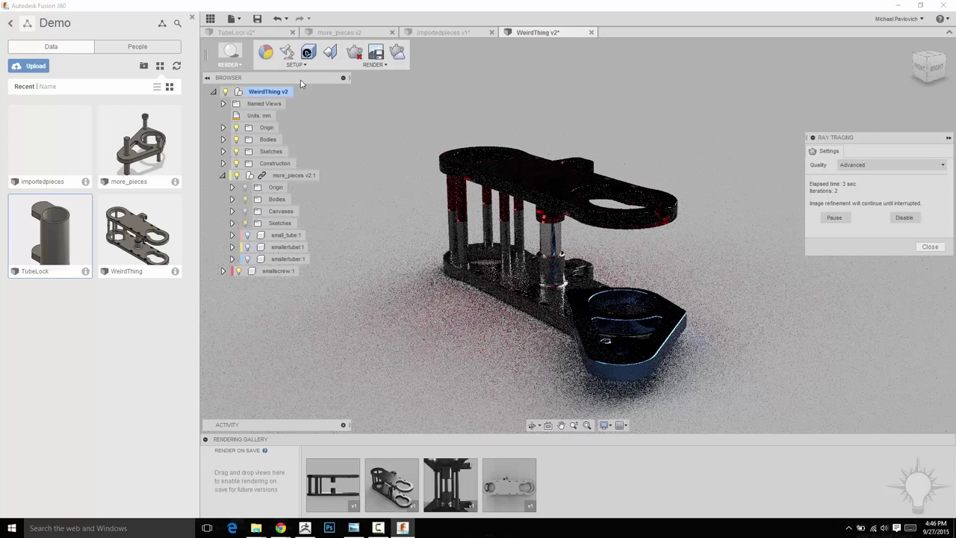
left_click(296, 65)
left_click(283, 100)
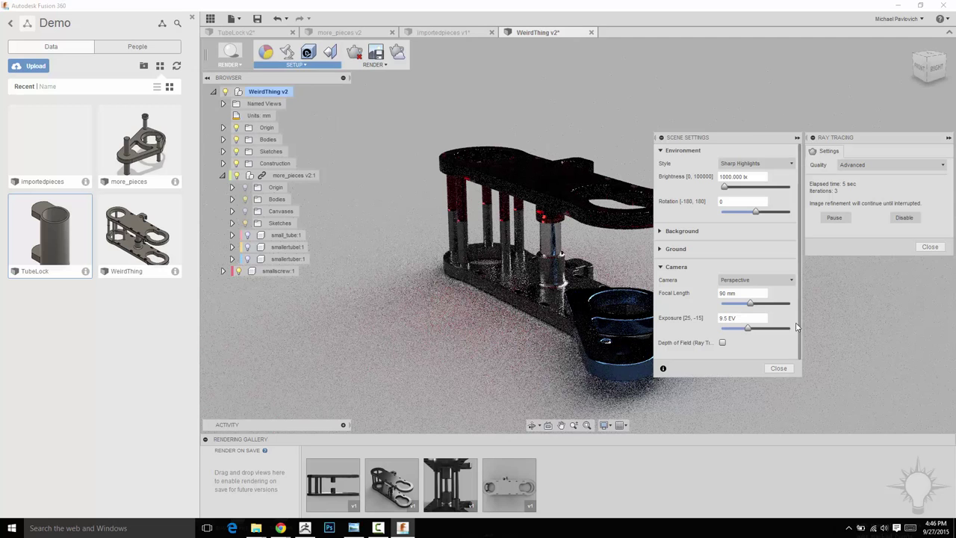
- Set the camera exposure to 9 EV, expand the background options, and close the scene settings
left_click_drag(742, 140, 885, 184)
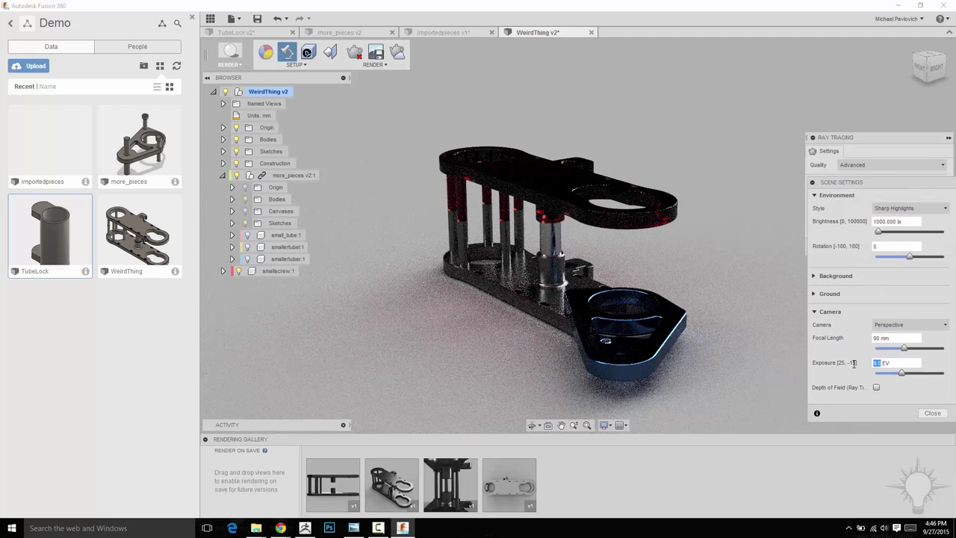
type("9")
key("Return")
left_click(814, 275)
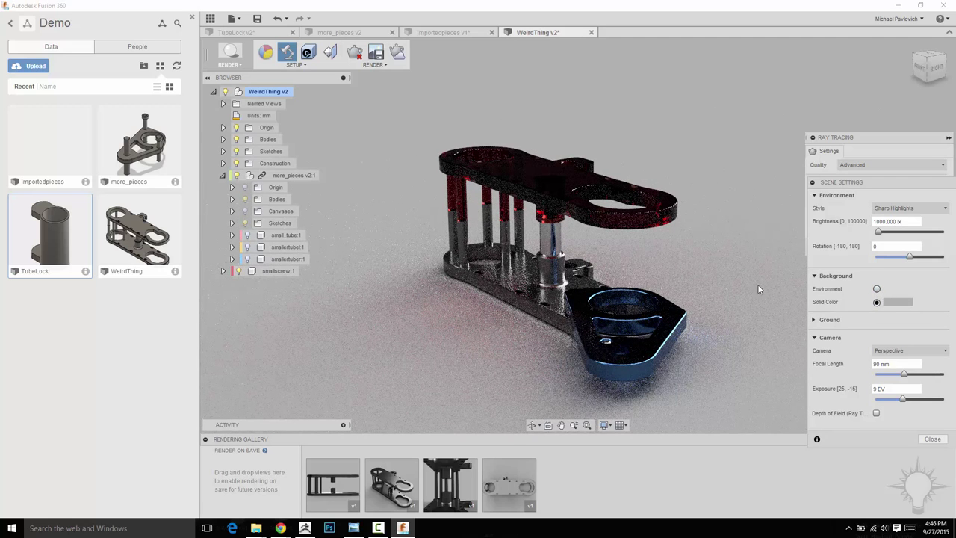
mouse_move(852, 138)
left_mouse_down()
mouse_move(834, 102)
mouse_move(862, 39)
left_mouse_up()
left_click(932, 438)
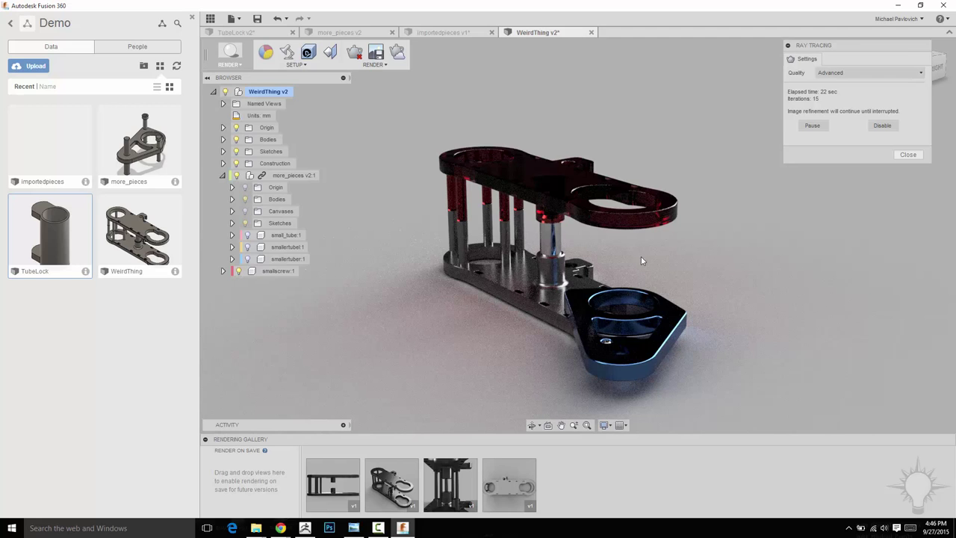
- Examine the ray-traced assembly up close from the end with the thin support posts
middle_click_drag(784, 256, 781, 231, "shift")
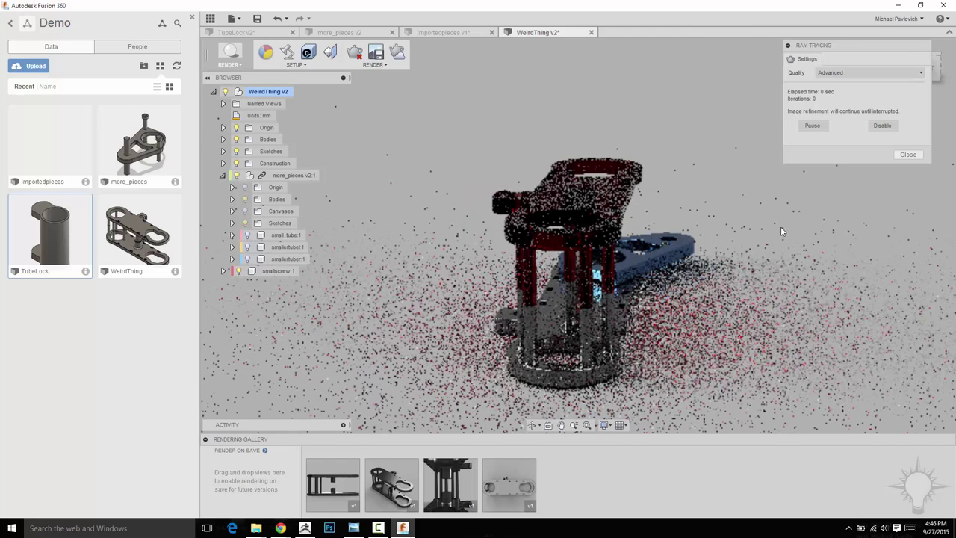
middle_click_drag(720, 199, 675, 197, "shift")
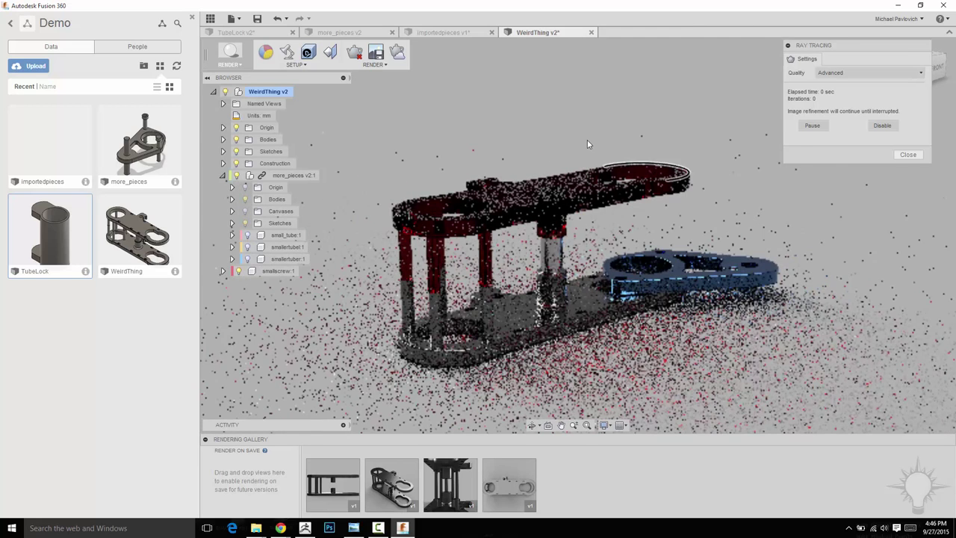
scroll(587, 140, "up", 3)
mouse_move(535, 133)
middle_mouse_down()
mouse_move(555, 63)
mouse_move(528, 88)
middle_mouse_up()
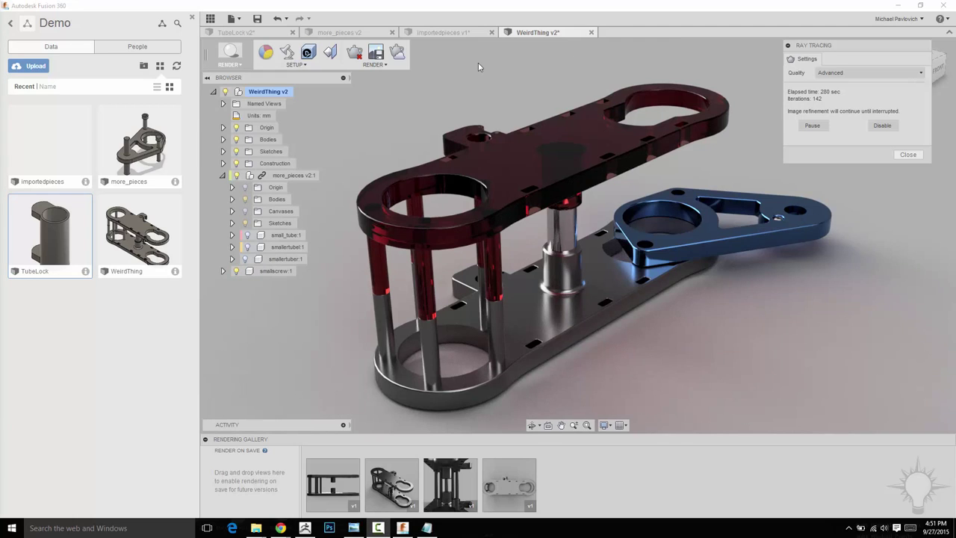
middle_click_drag(478, 63, 527, 100, "shift")
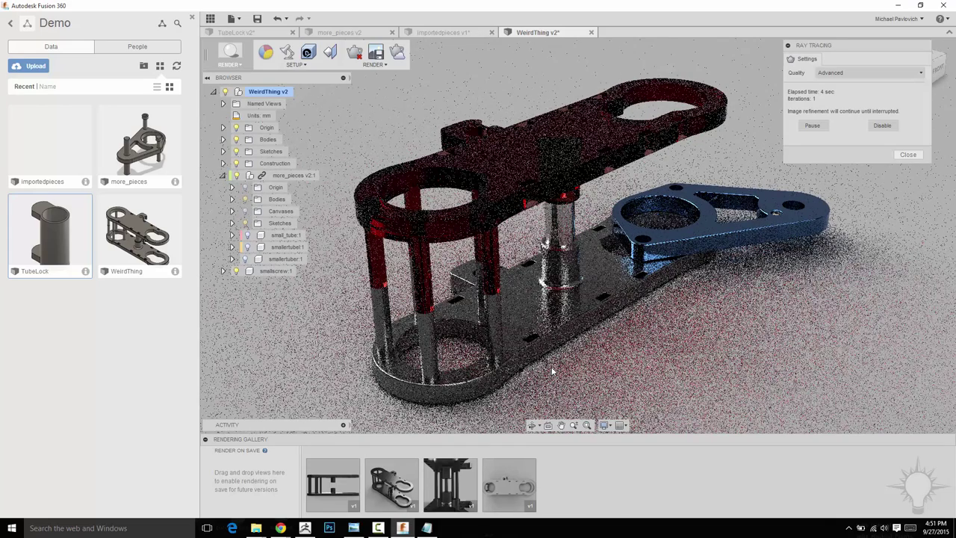
- Leave the ray-traced view and return the assembly to the Model workspace
mouse_move(513, 477)
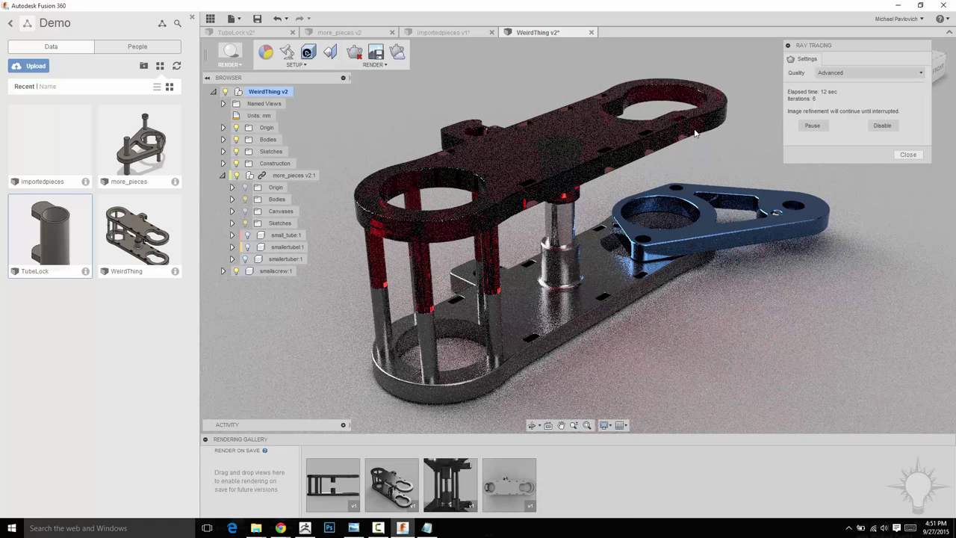
middle_click_drag(478, 78, 480, 80, "shift")
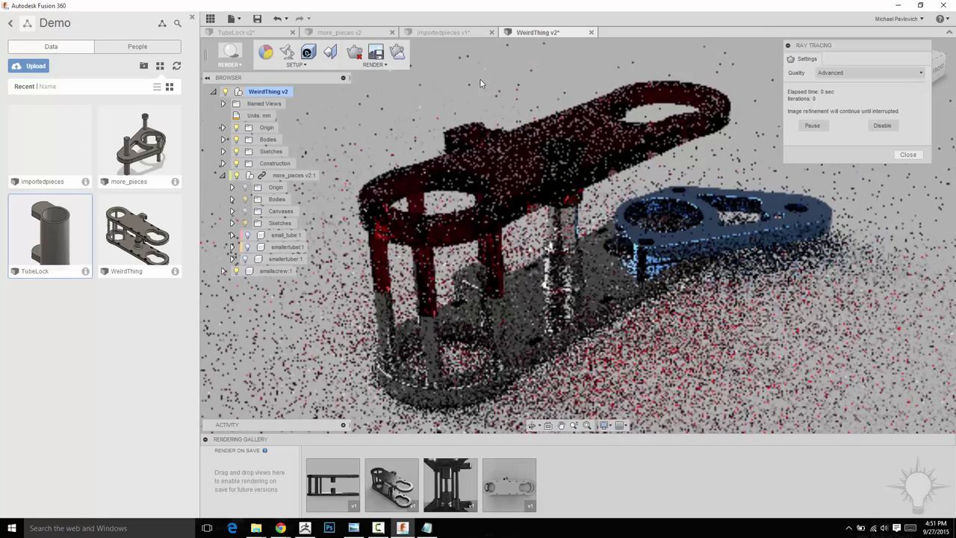
left_click(224, 60)
left_click(237, 97)
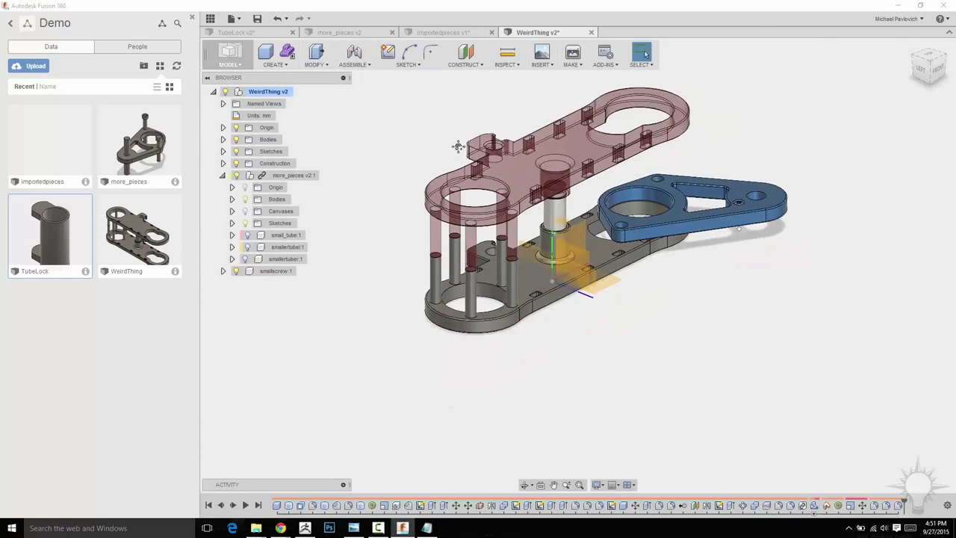
middle_click_drag(457, 146, 446, 176)
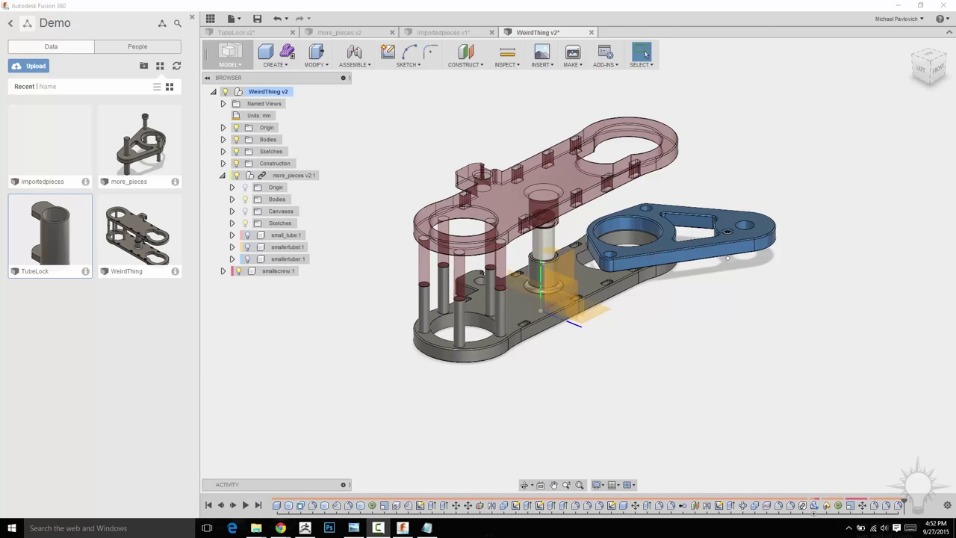
- Switch to Chrome, browse GrabCAD's most downloaded engine models, and open the LS1 RACE ENGINE page
left_click_drag(0, 52, 415, 21)
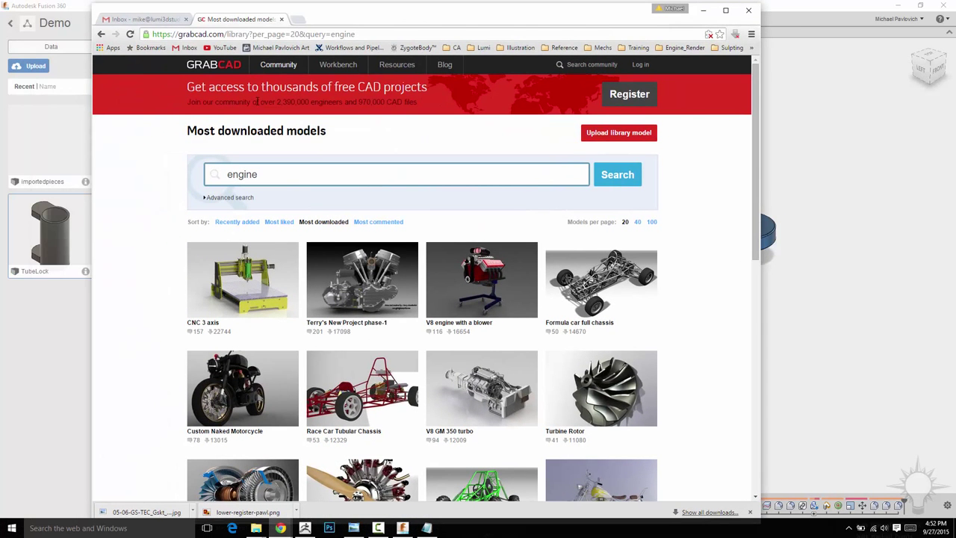
scroll(149, 261, "down", 2)
scroll(148, 306, "down", 3)
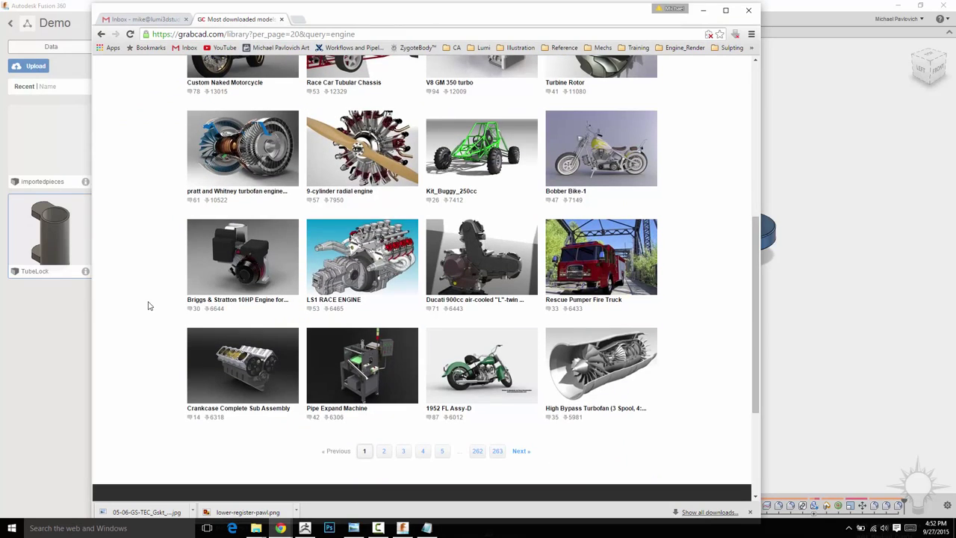
scroll(321, 287, "up", 5)
scroll(365, 226, "down", 3)
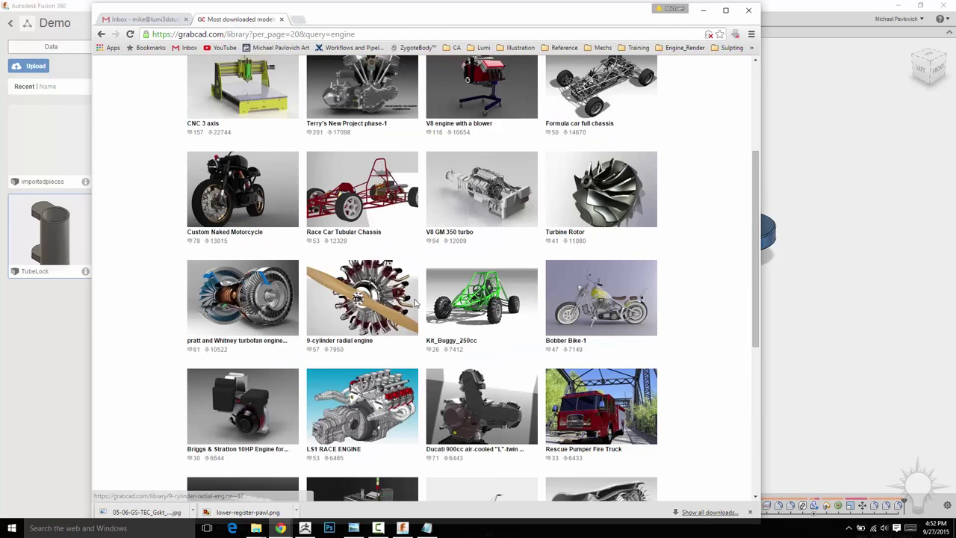
left_click(379, 306)
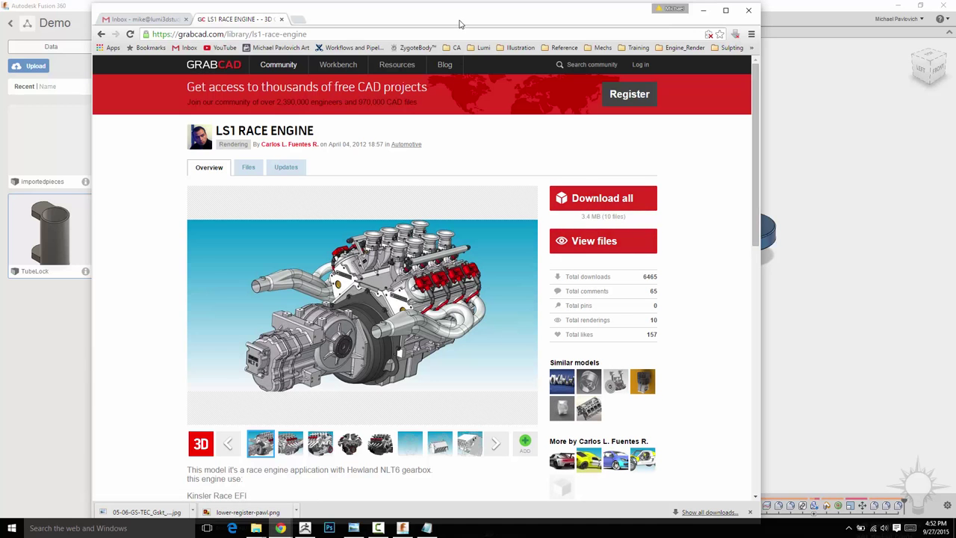
left_click_drag(471, 14, 458, 25)
- Switch back to Fusion 360 and insert Sub Assembly Crankshaft from My Recent Data into the assembly without moving it
left_click(63, 116)
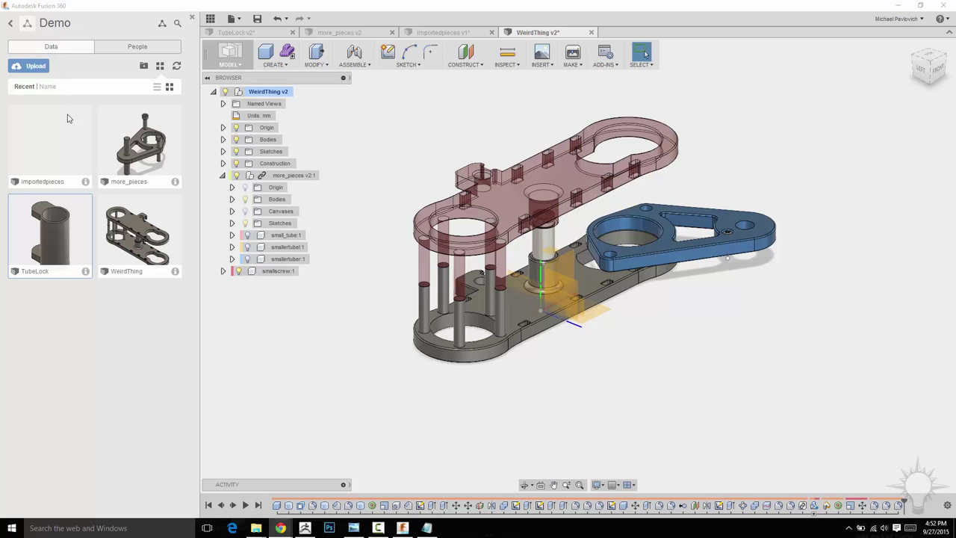
left_click(12, 24)
left_click(13, 24)
left_click(45, 69)
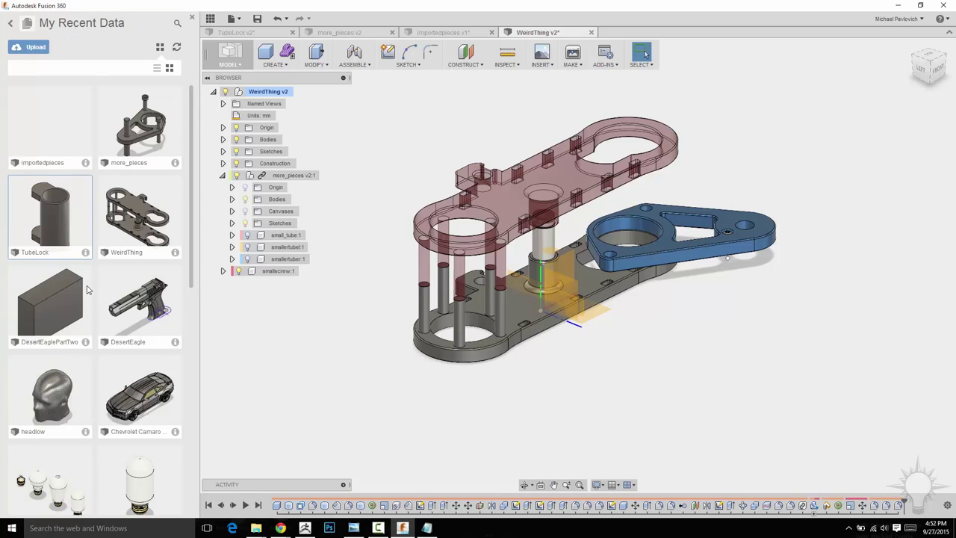
scroll(97, 299, "down", 5)
scroll(135, 318, "down", 2)
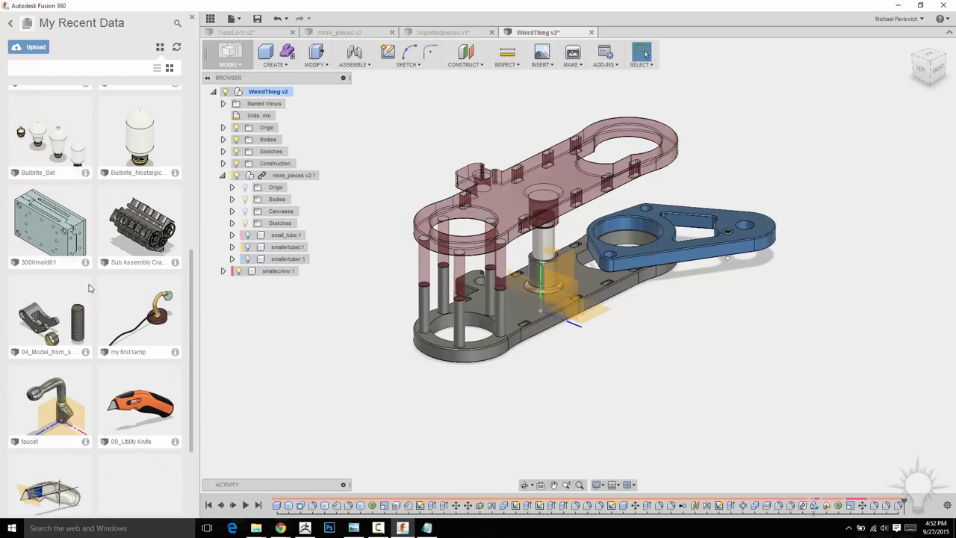
left_click_drag(144, 221, 518, 139)
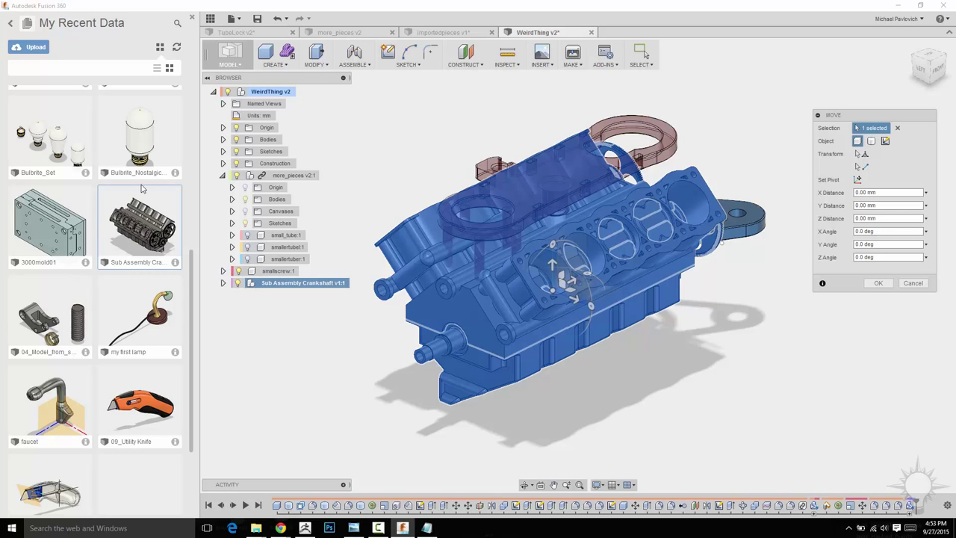
left_click(878, 283)
- Collapse more_pieces and hide everything except the inserted engine block, including the other components, bodies, sketches and construction geometry
left_click(223, 175)
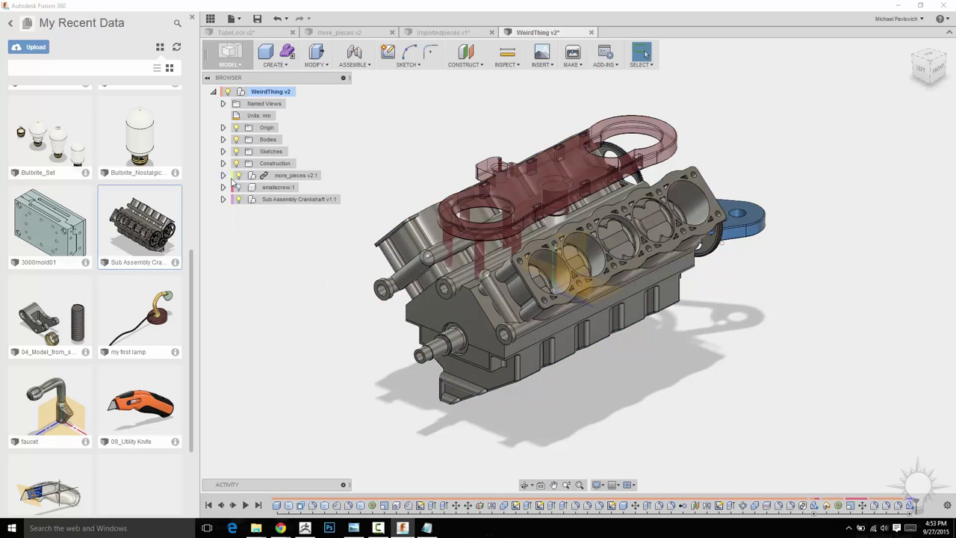
left_click(237, 152)
left_click(237, 140)
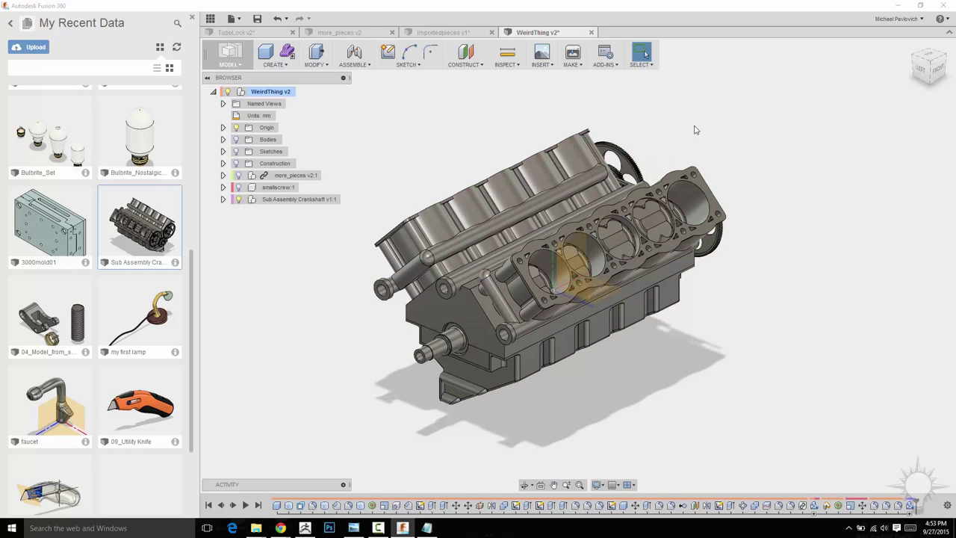
- Switch to the Render workspace and start ray tracing the engine block
mouse_move(803, 158)
middle_mouse_down("shift")
mouse_move(790, 136)
mouse_move(870, 132)
middle_mouse_up("shift")
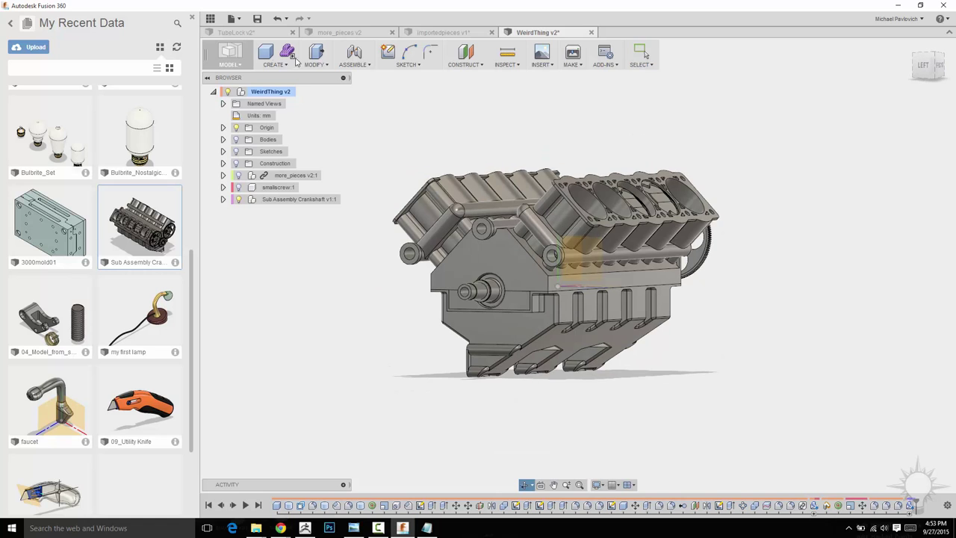
left_click(230, 60)
left_click(240, 120)
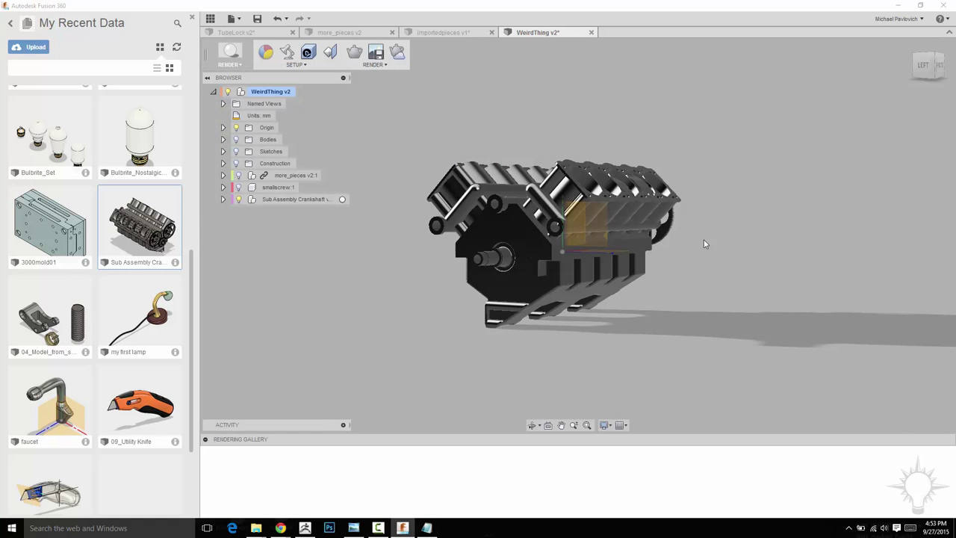
left_click(354, 52)
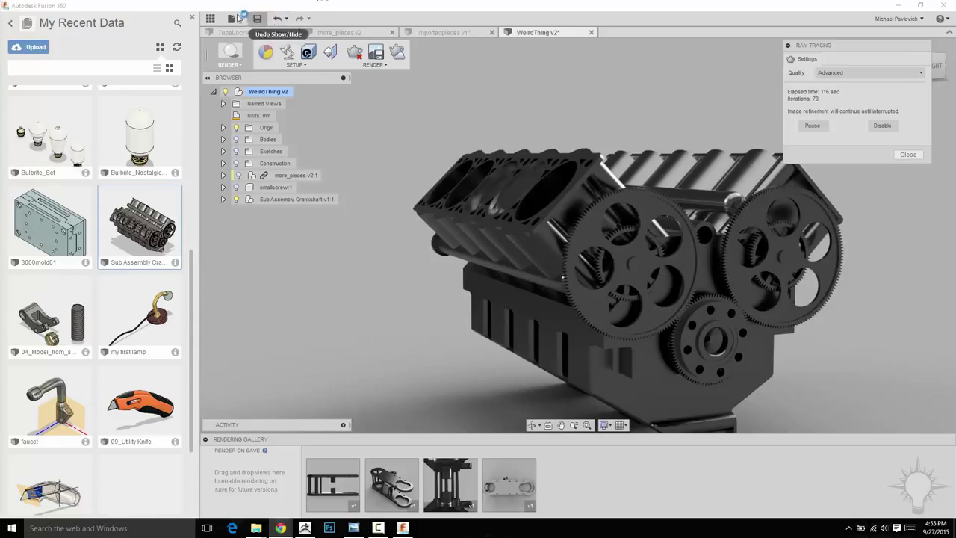
left_click(239, 18)
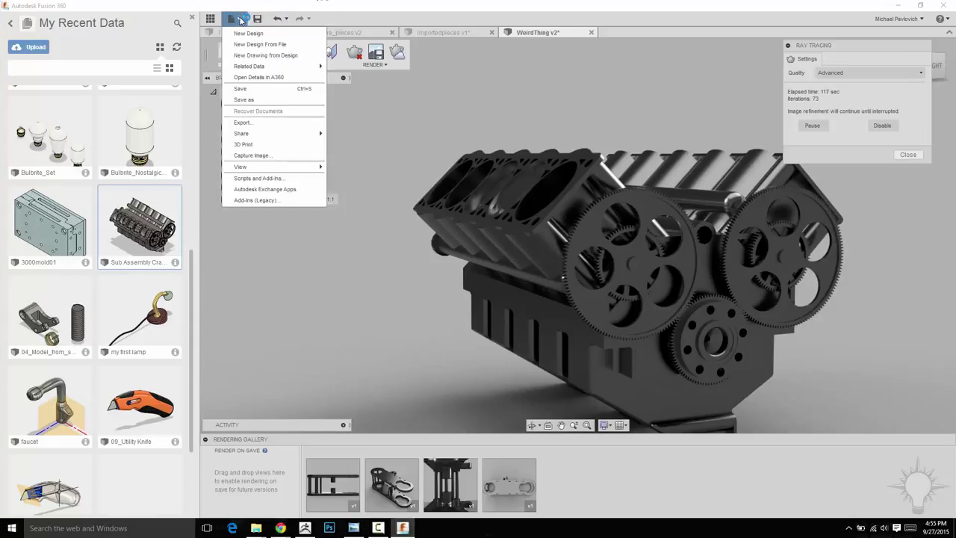
left_click(947, 19)
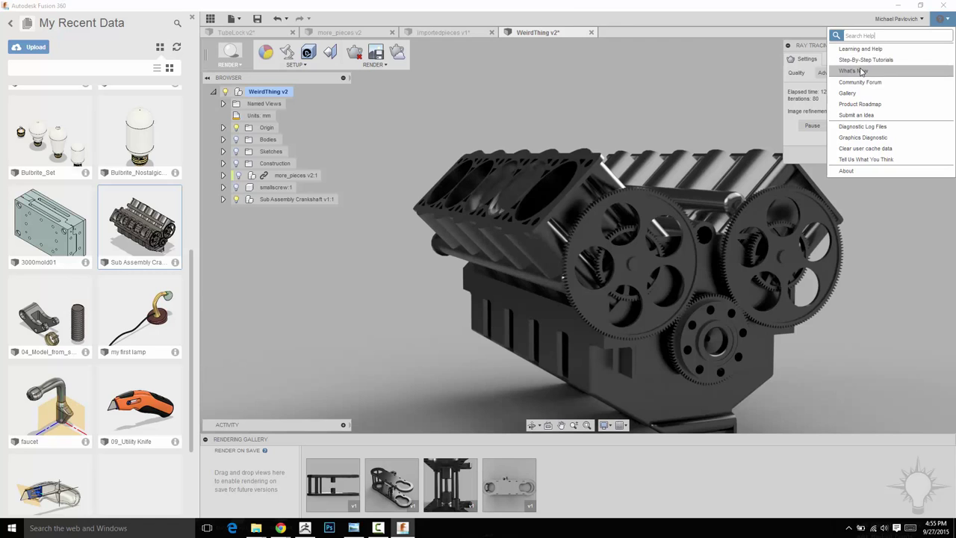
left_click(589, 5)
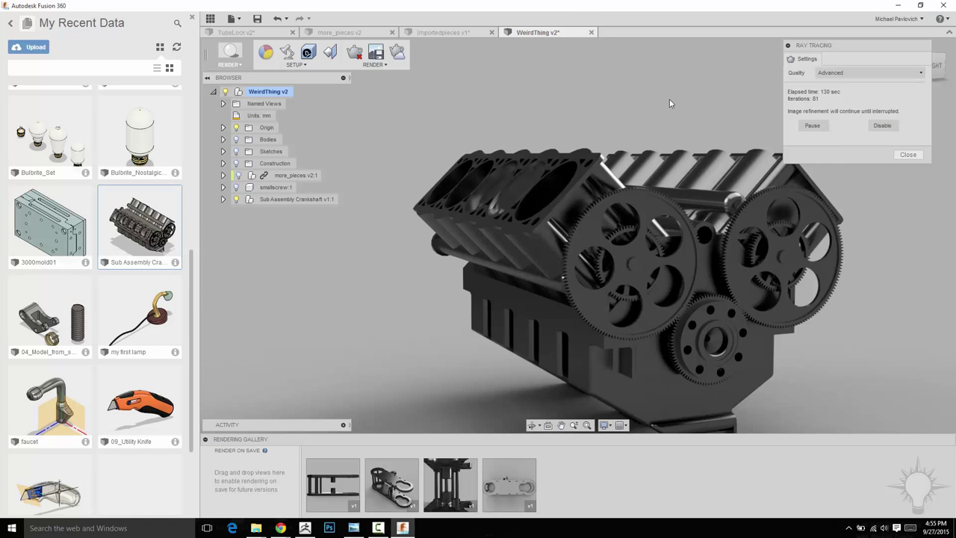
middle_click_drag(671, 103, 634, 70)
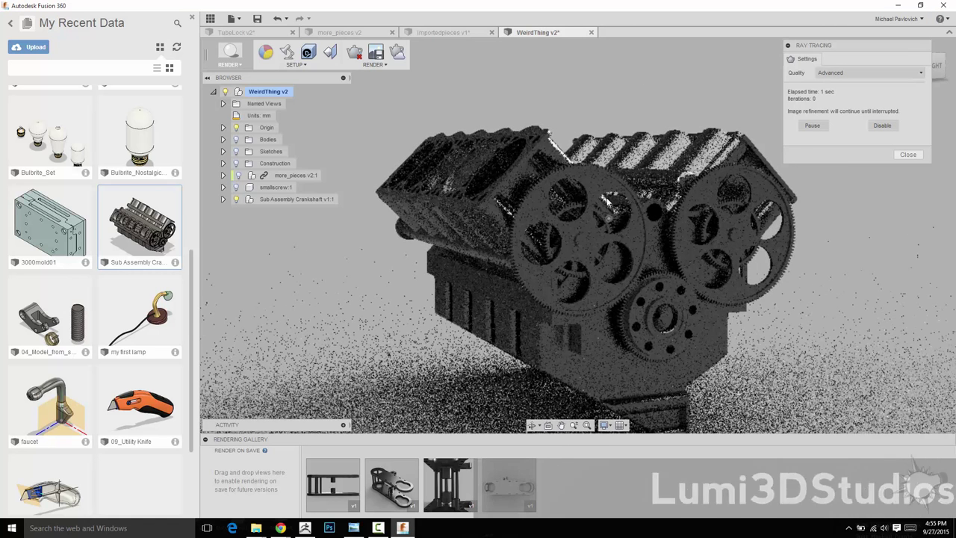